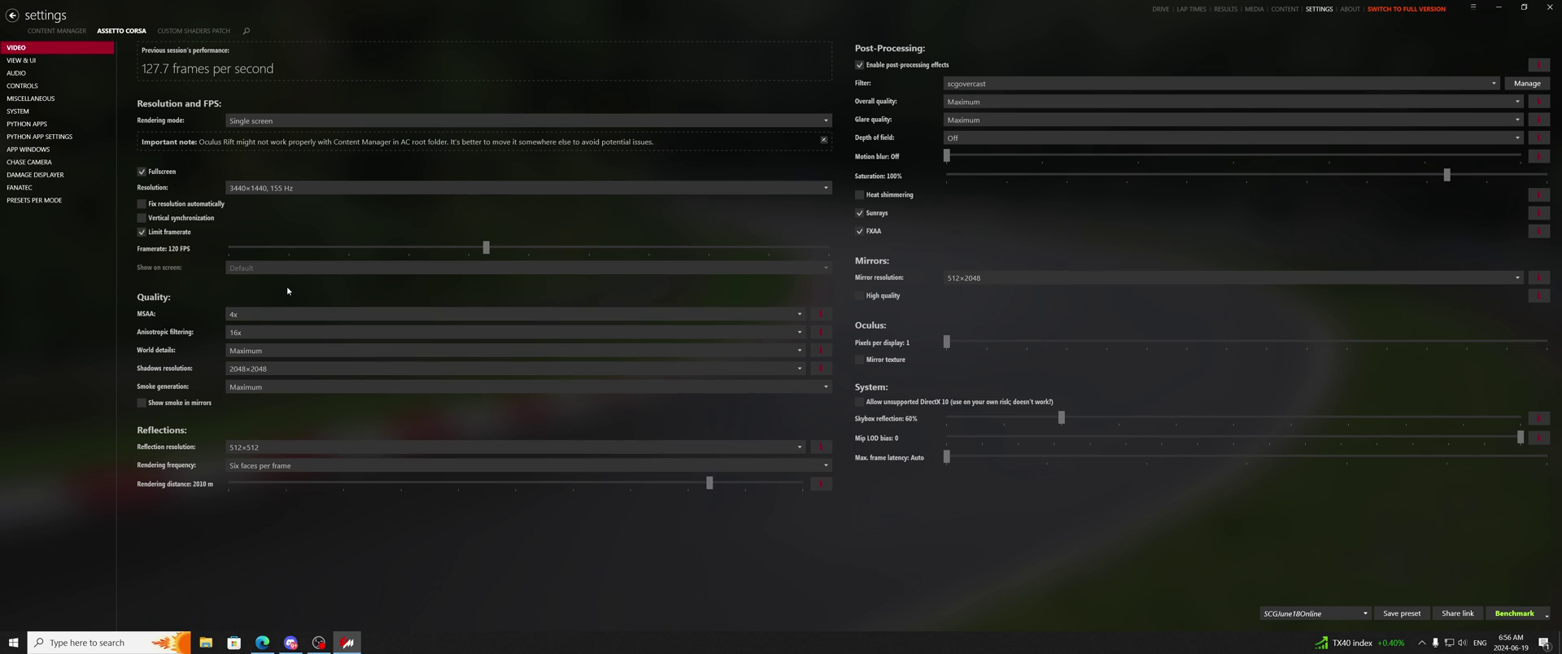
View the MSAA performance impact and set MSAA to 8x (experimental).
left_click(821, 313)
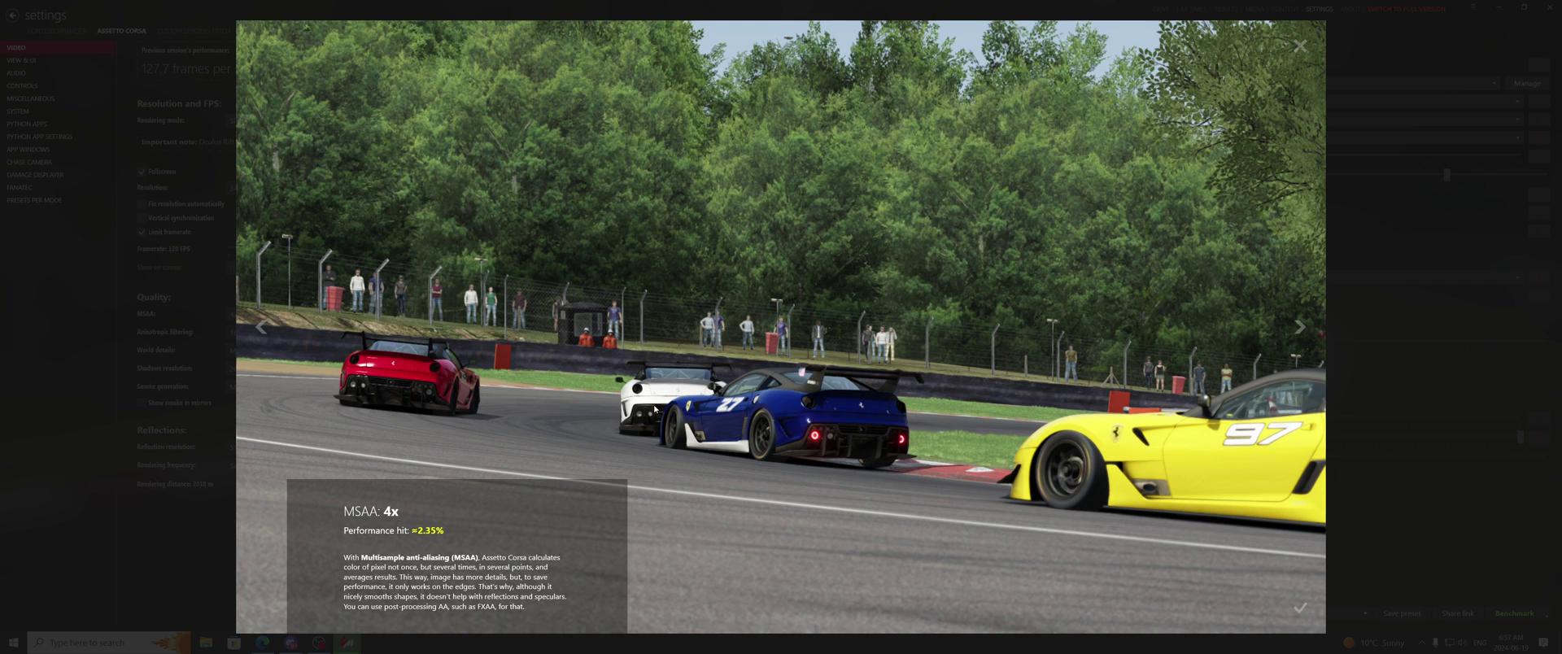
left_click(656, 418)
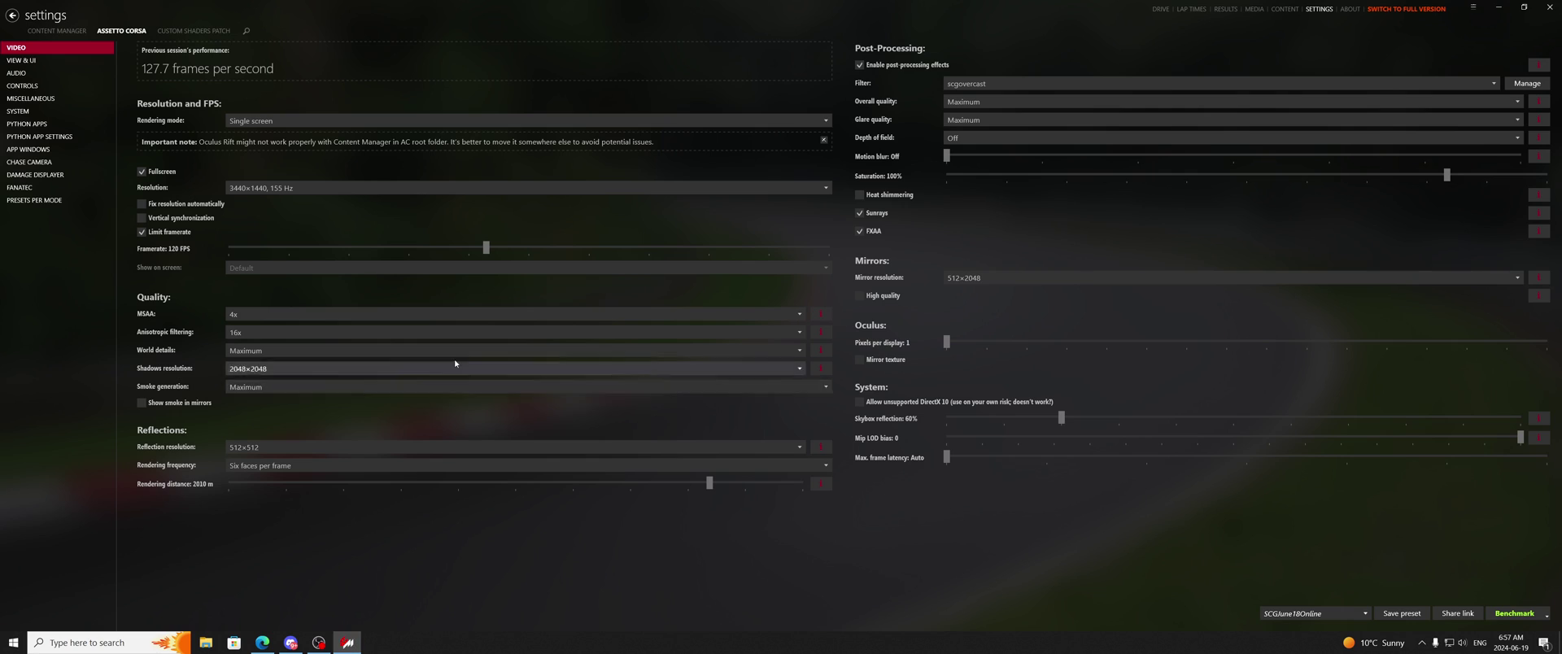
left_click(310, 315)
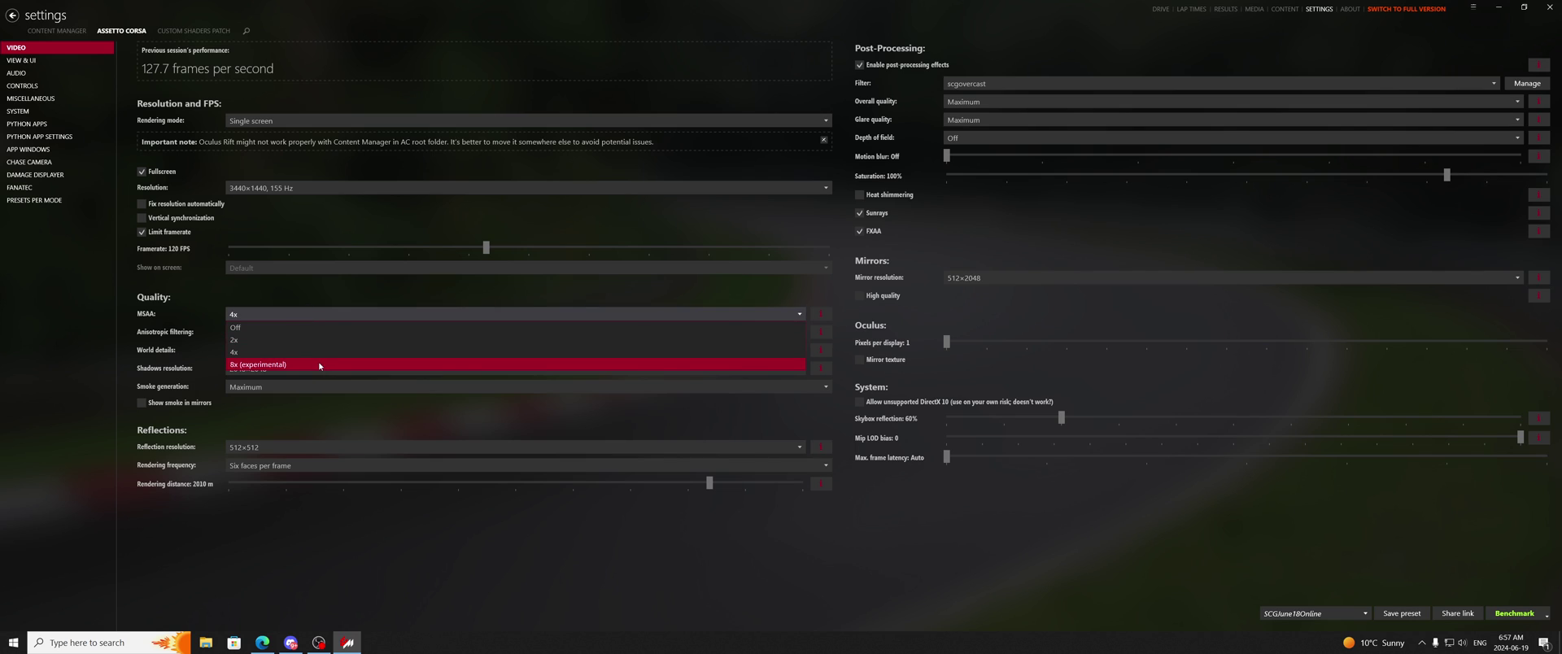
left_click(318, 365)
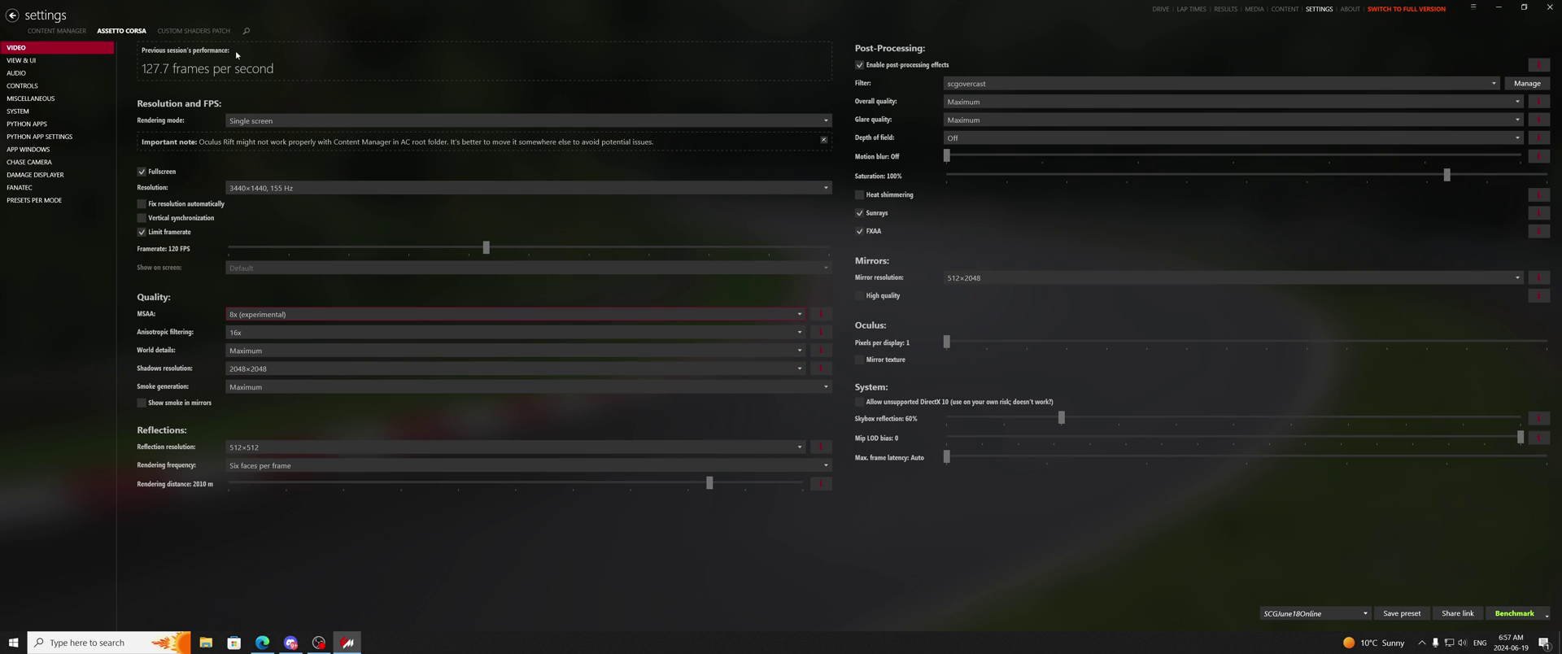
Open the Custom Shaders Patch Extra FX settings, try higher temporal anti-aliasing Blur new pixels values, and return the value to about 50%.
left_click(202, 33)
left_click(49, 260)
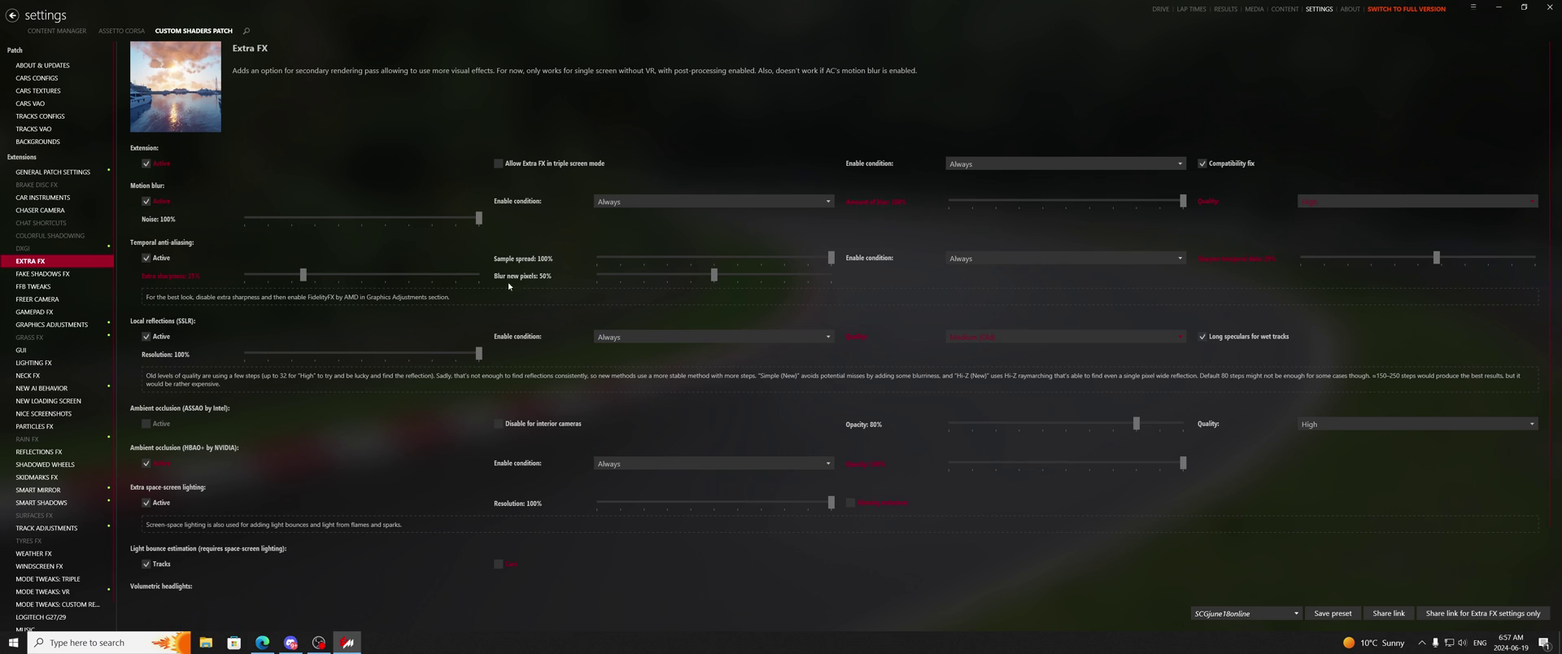
left_click(717, 283)
left_click(822, 276)
left_click(830, 276)
left_click(785, 283)
left_click_drag(785, 277, 715, 277)
In the Assetto Corsa video settings, select Off for depth of field and set MSAA to 2x.
left_click(121, 31)
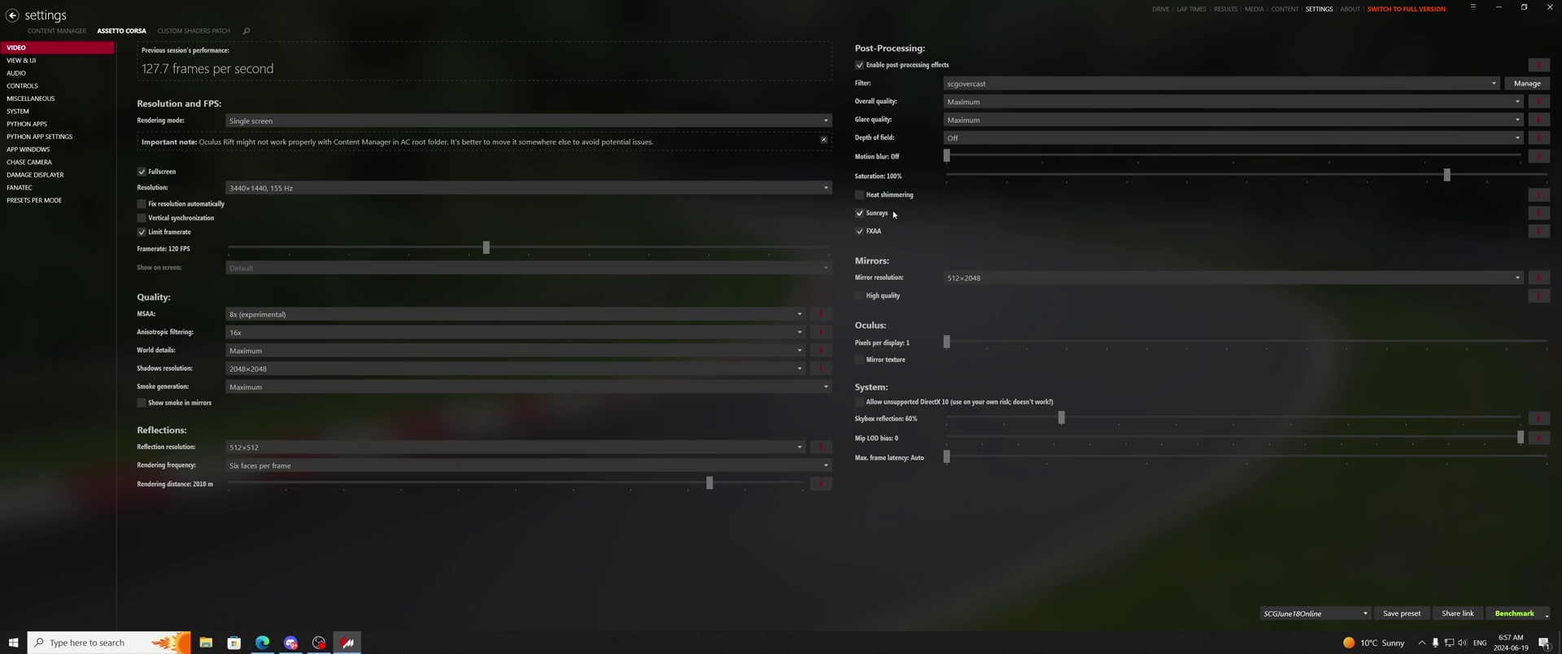
left_click(973, 139)
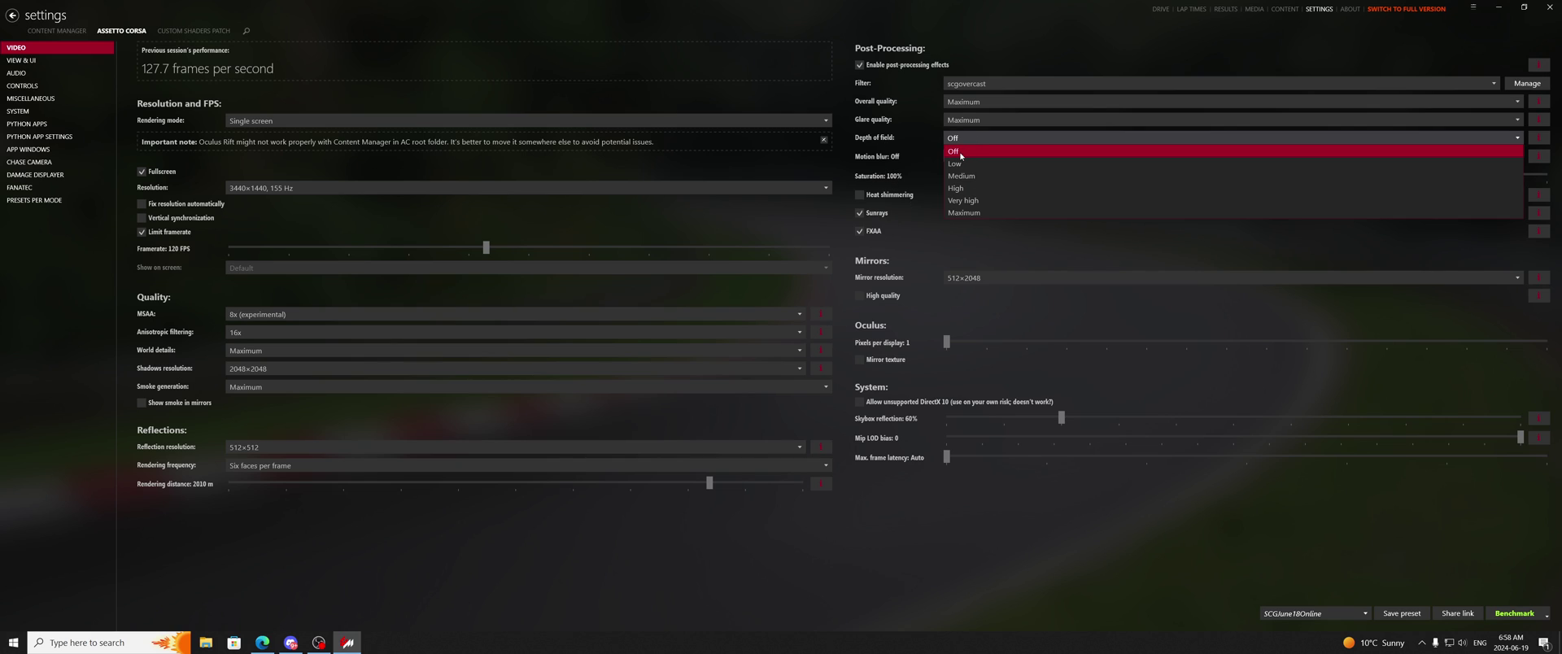
left_click(958, 153)
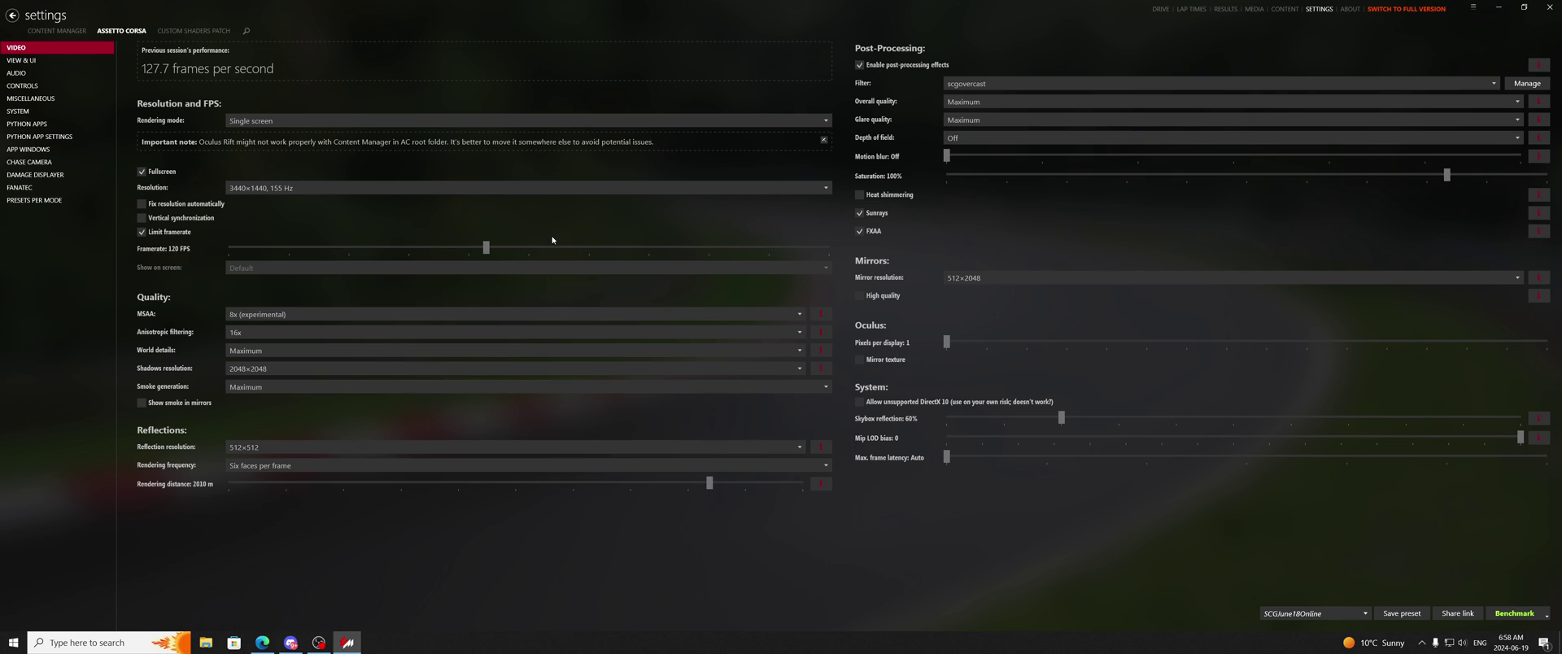
left_click(431, 314)
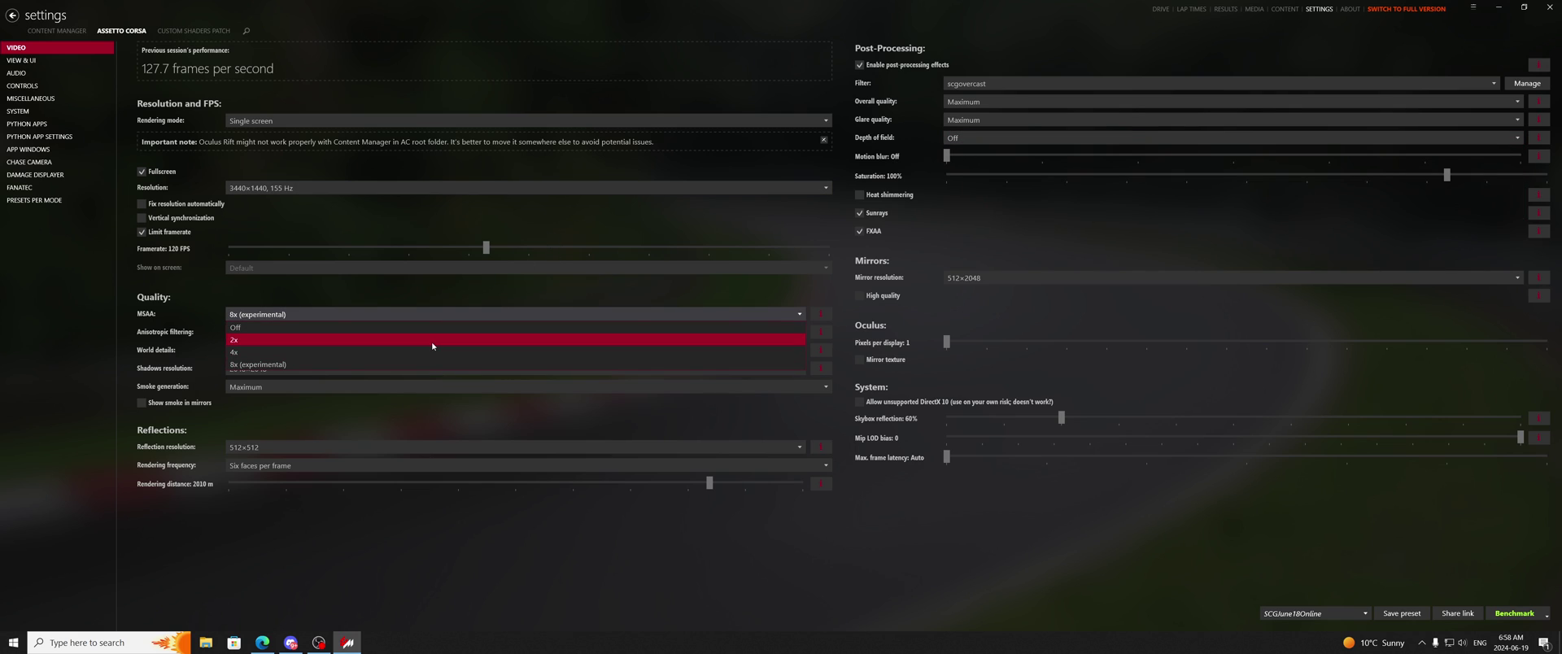
left_click(431, 340)
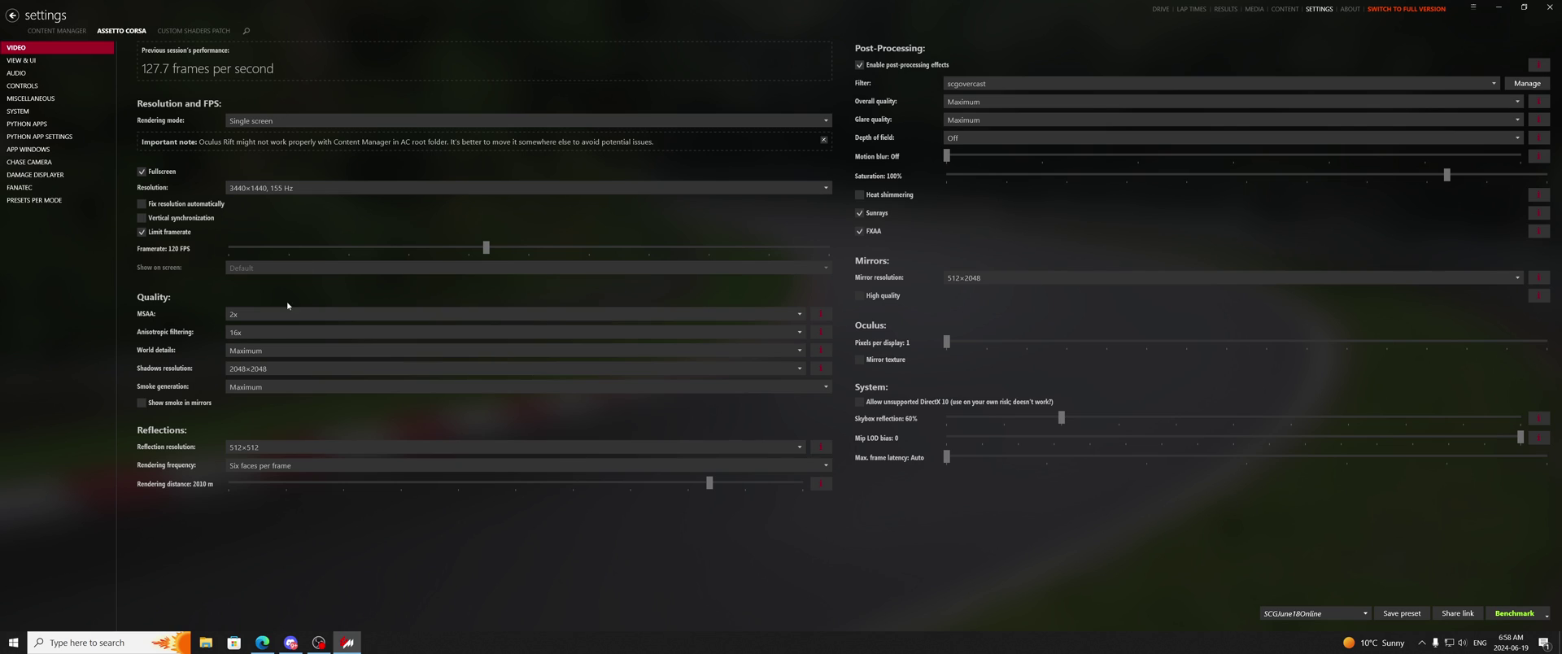
Select 16x for anisotropic filtering and Maximum for world details.
left_click(252, 333)
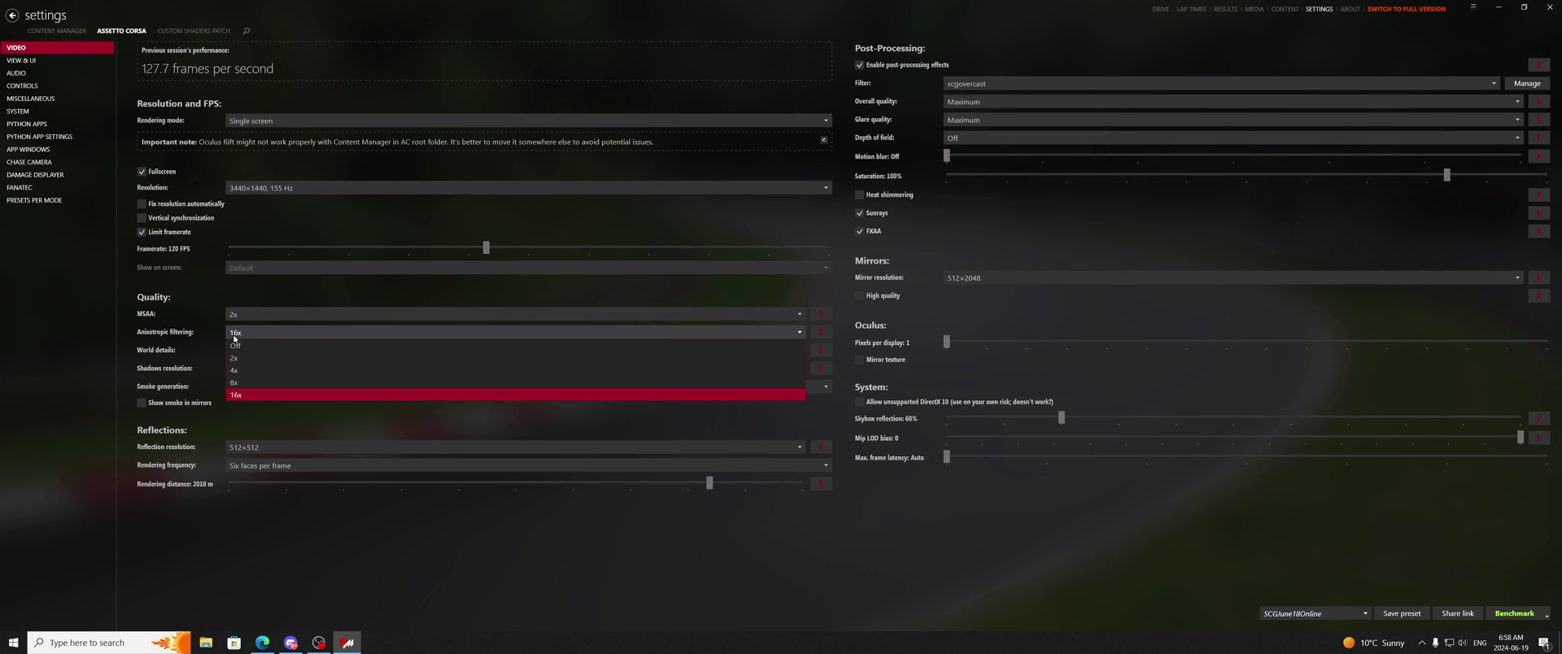
left_click(260, 394)
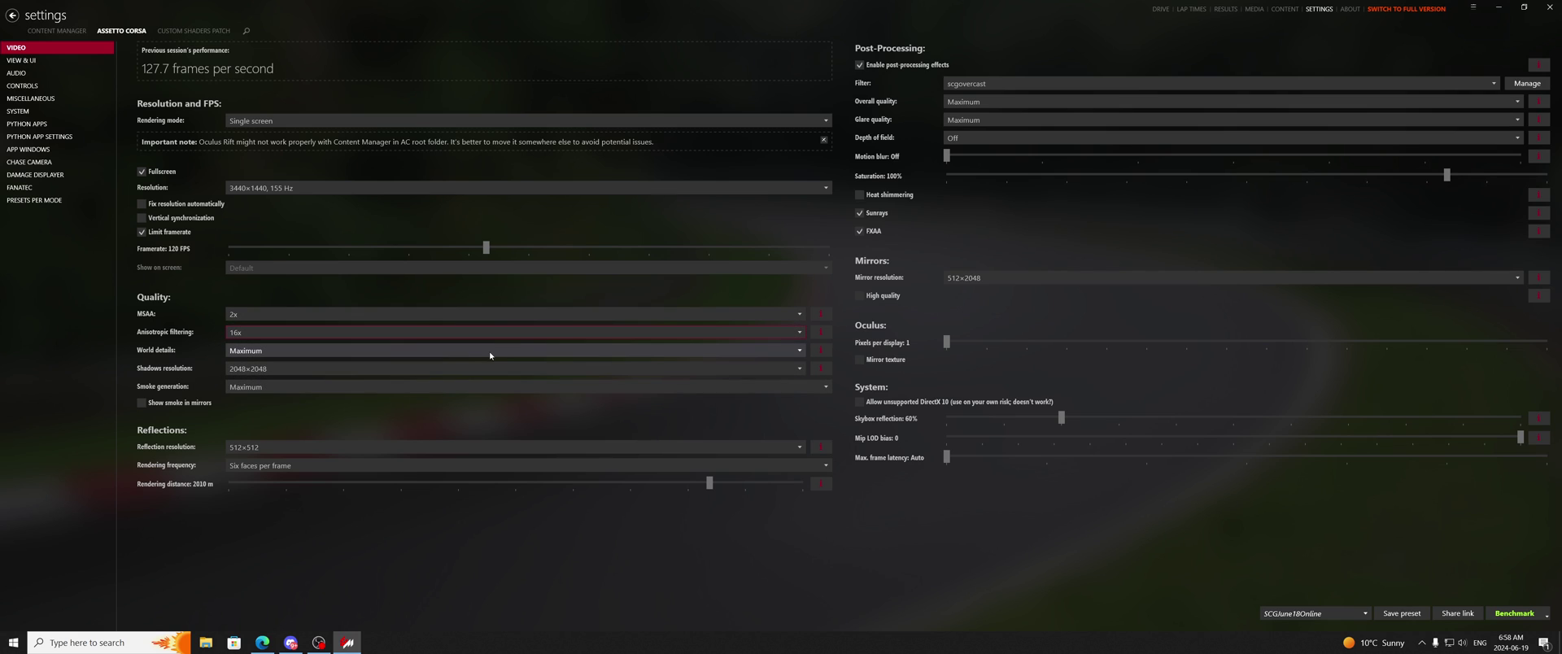
left_click(455, 350)
left_click(294, 424)
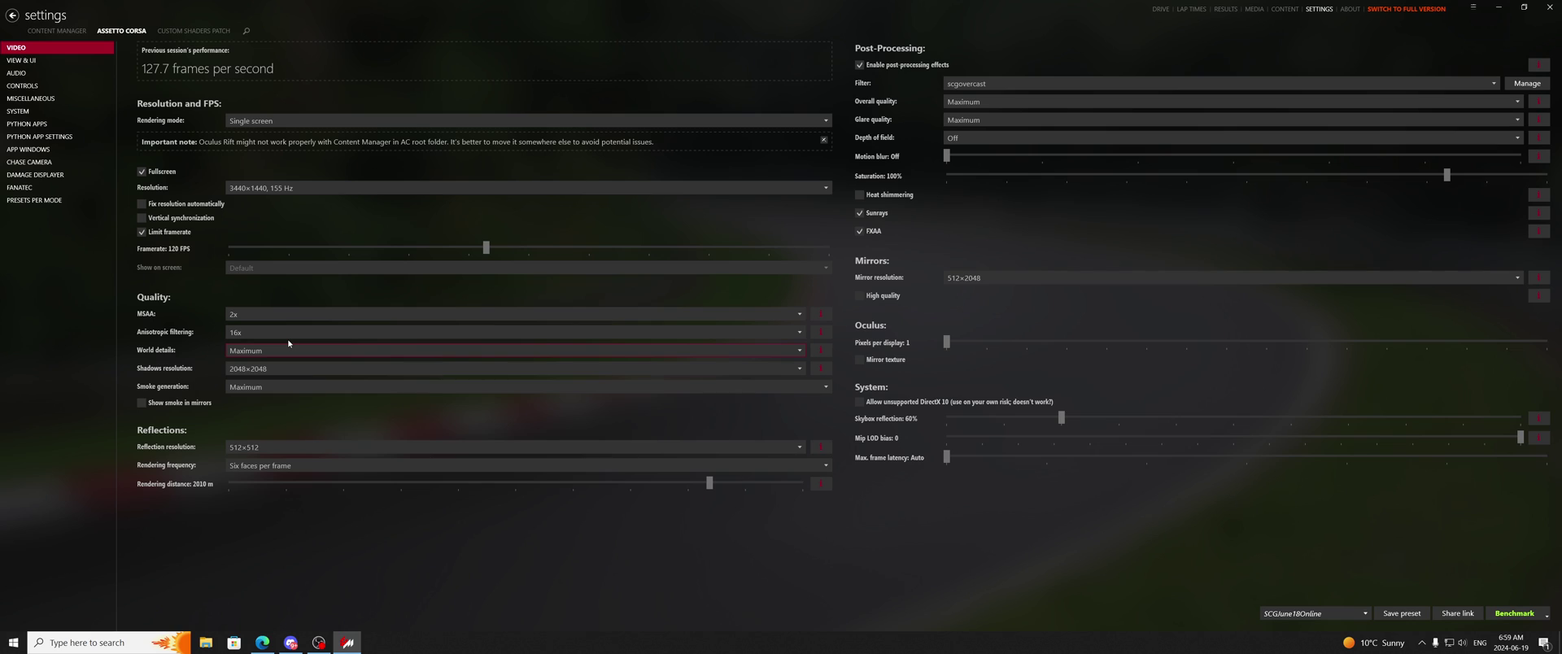
Keep anisotropic filtering at 16x and set world details to Minimum.
left_click(261, 330)
left_click(265, 315)
left_click(234, 334)
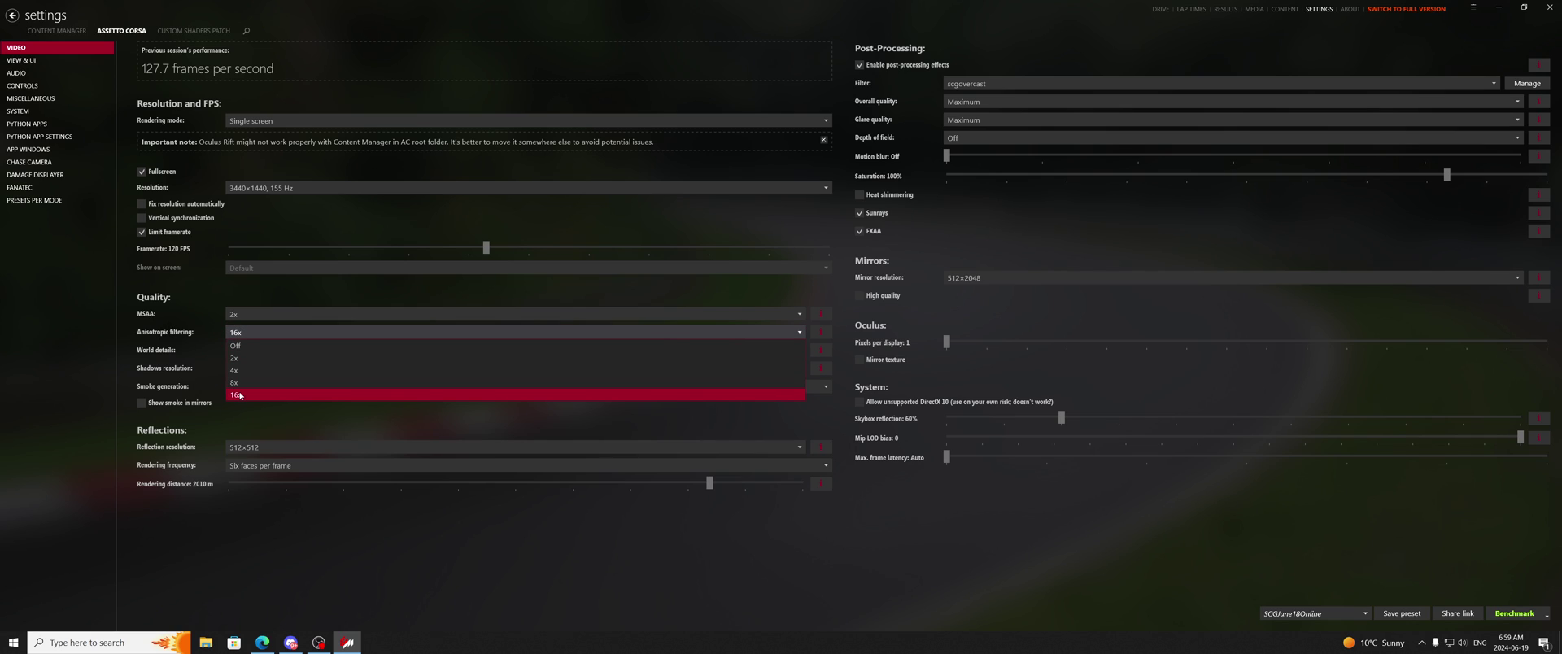
left_click(240, 395)
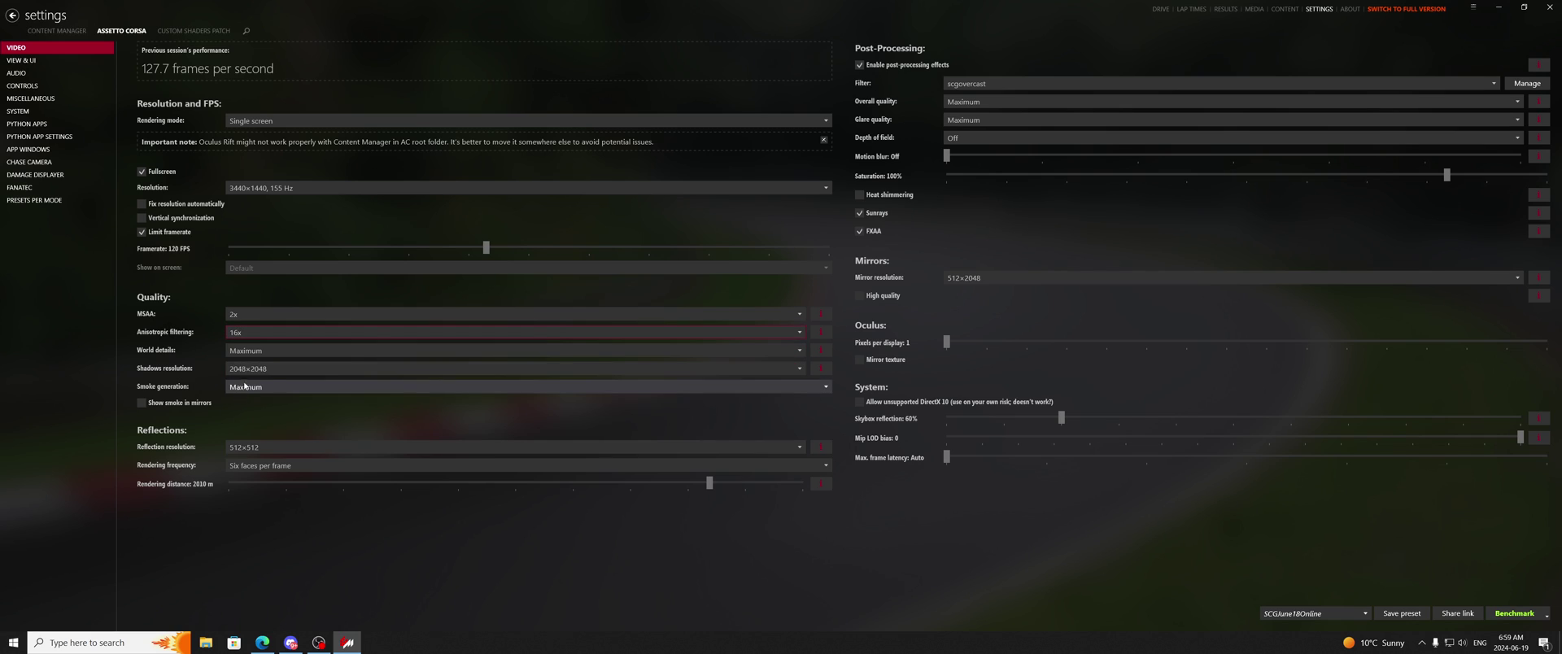
left_click(252, 351)
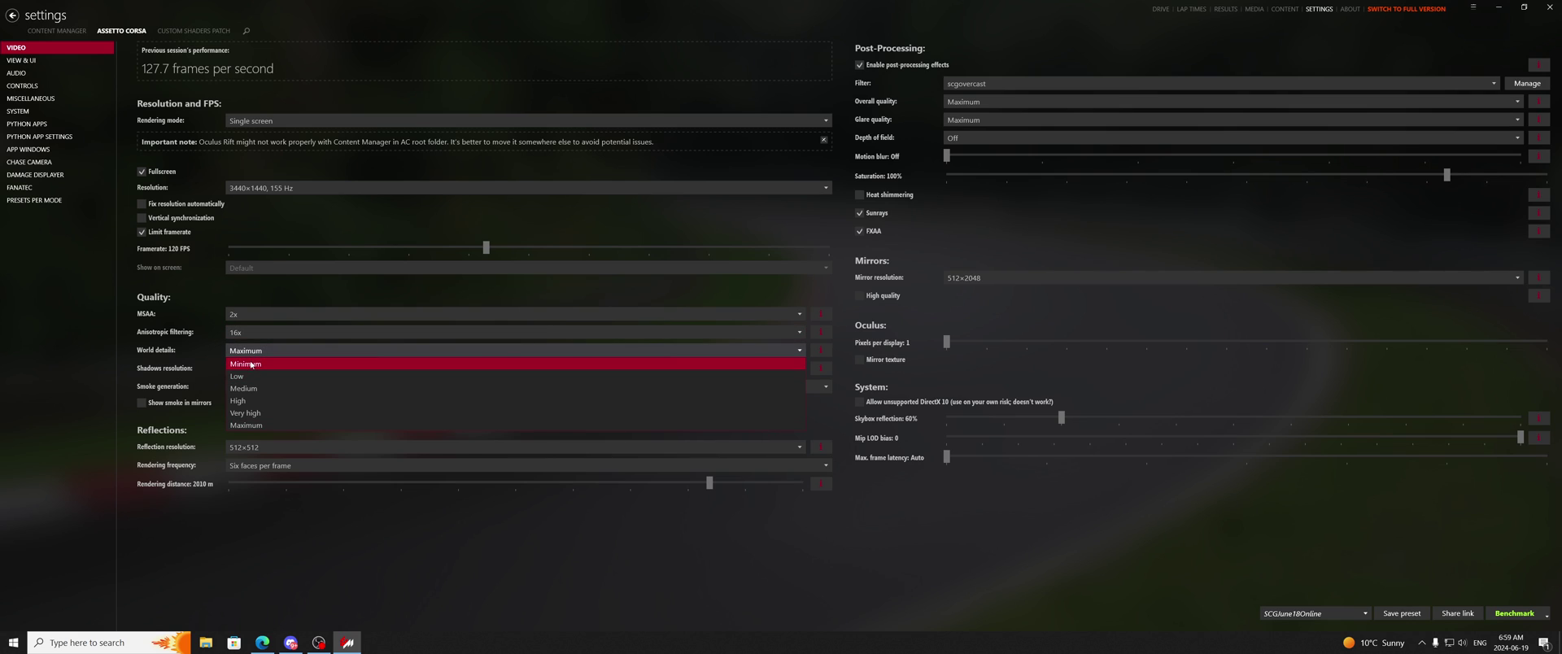
left_click(251, 364)
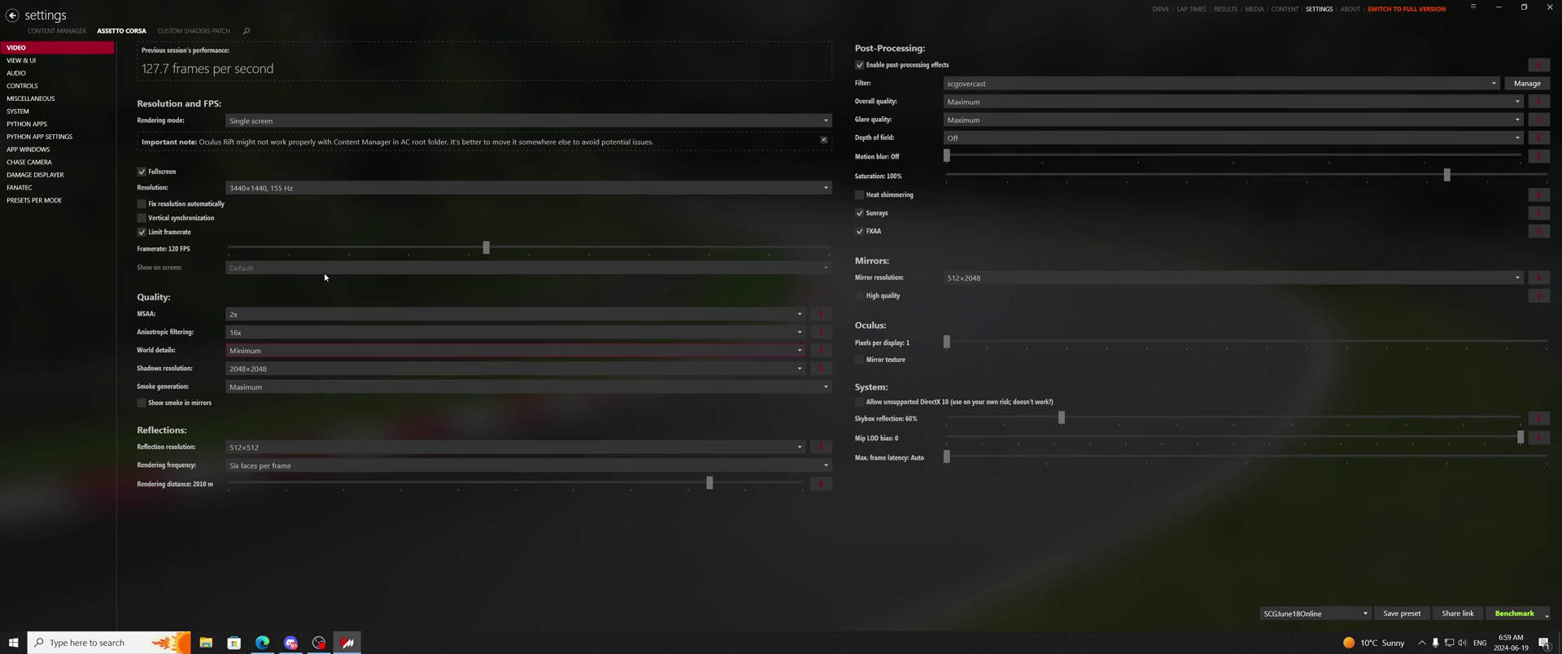
Try Off for the shadows resolution and restore it to 2048×2048.
left_click(324, 369)
left_click(302, 467)
left_click(443, 370)
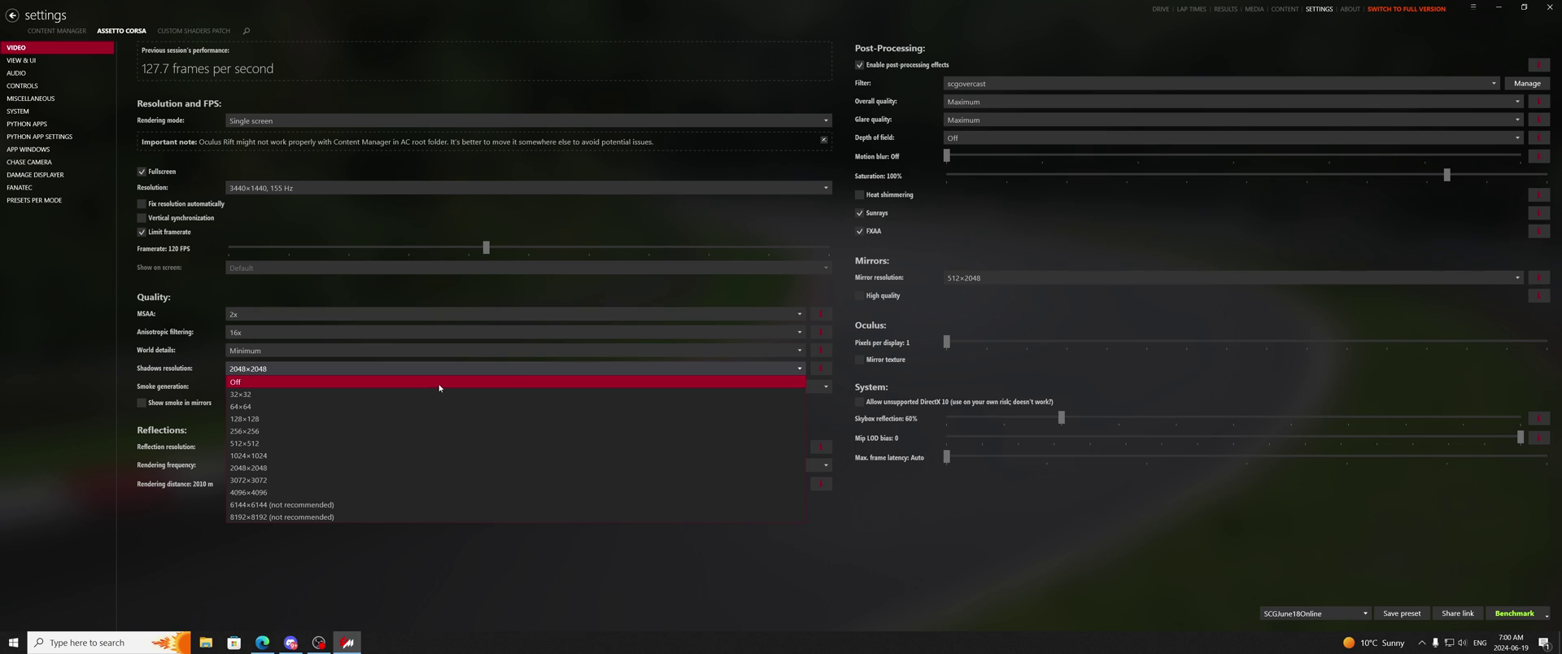
left_click(403, 293)
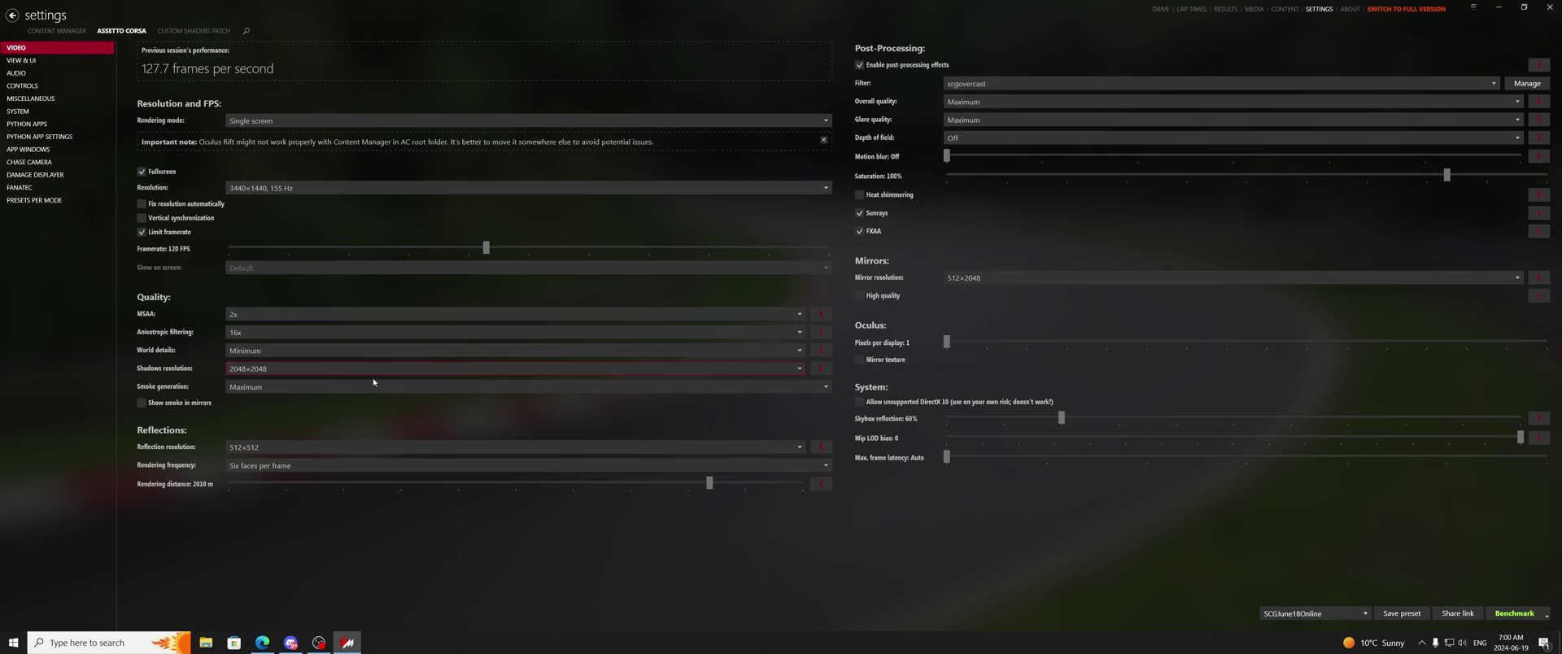
left_click(350, 373)
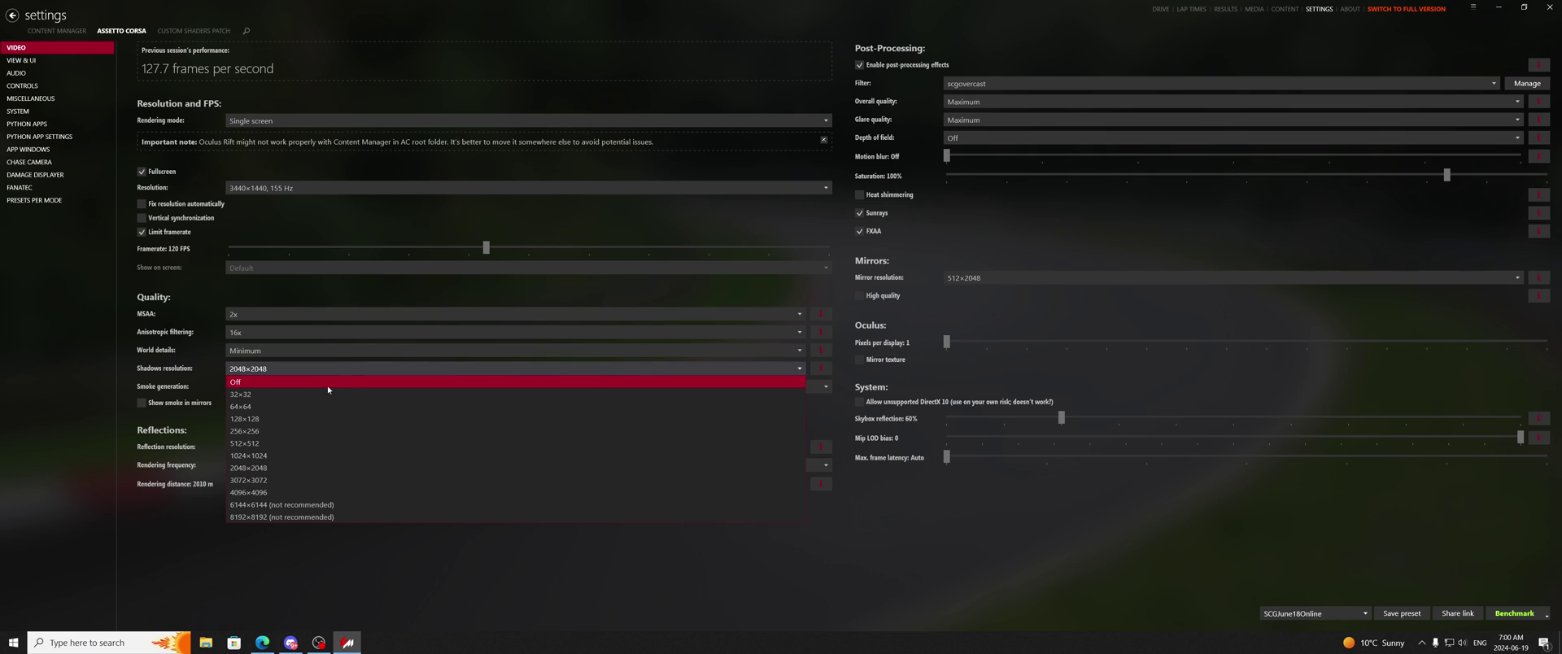
left_click(328, 384)
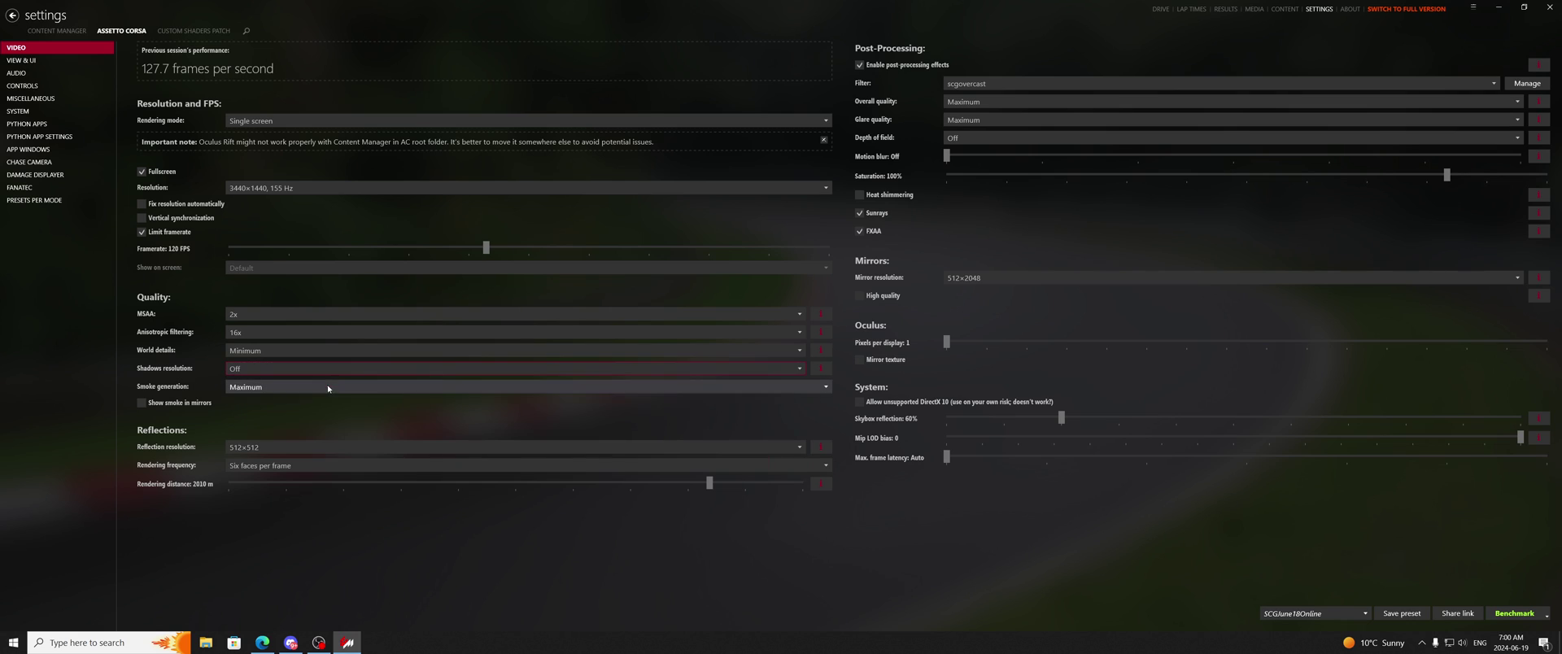
left_click(252, 370)
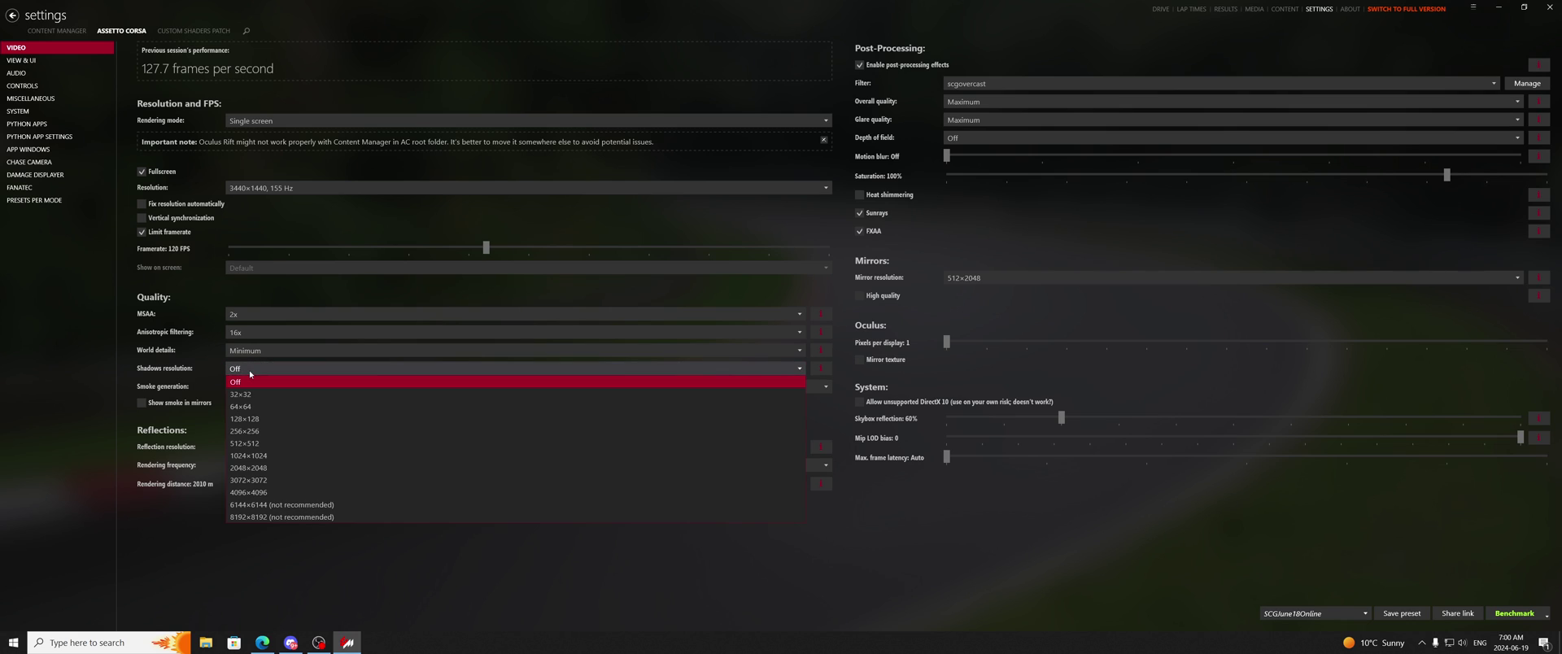
left_click(277, 468)
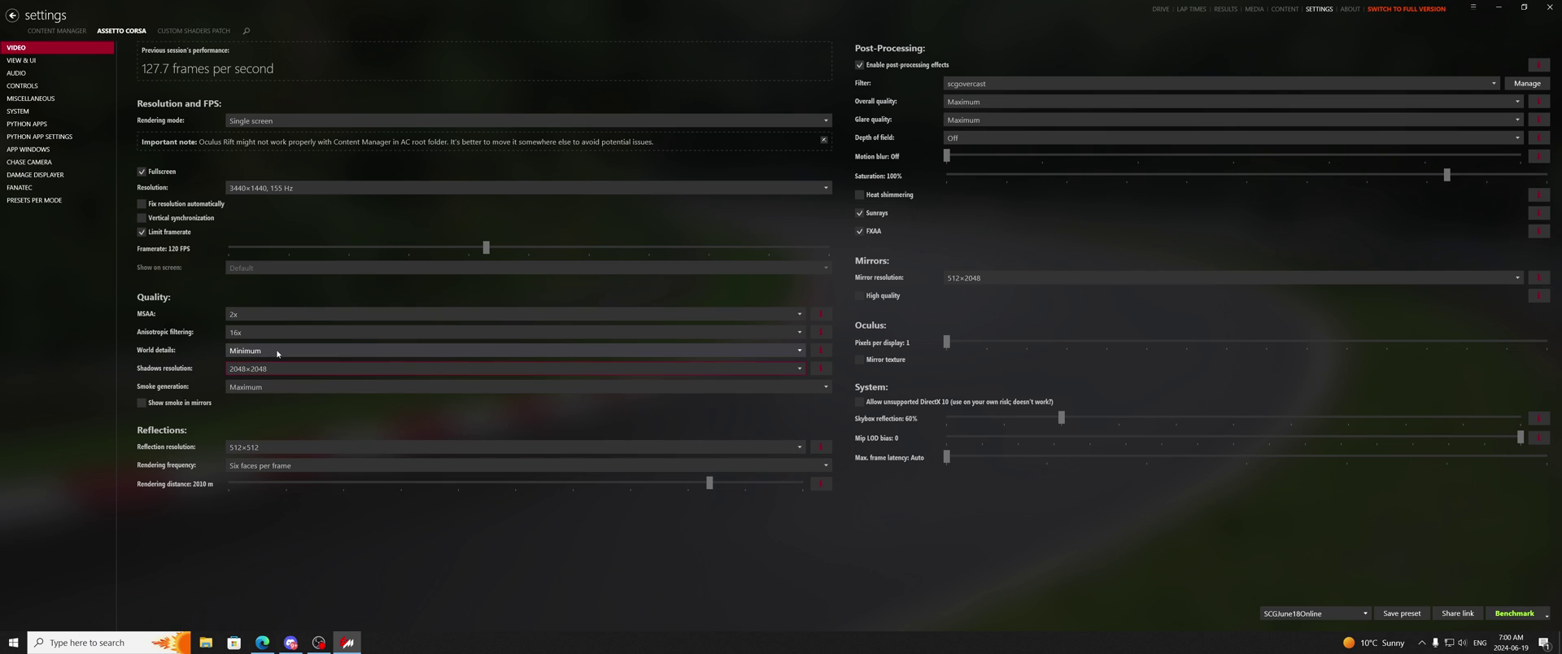
Set MSAA to Off and select 16x for anisotropic filtering.
left_click(268, 313)
left_click(265, 324)
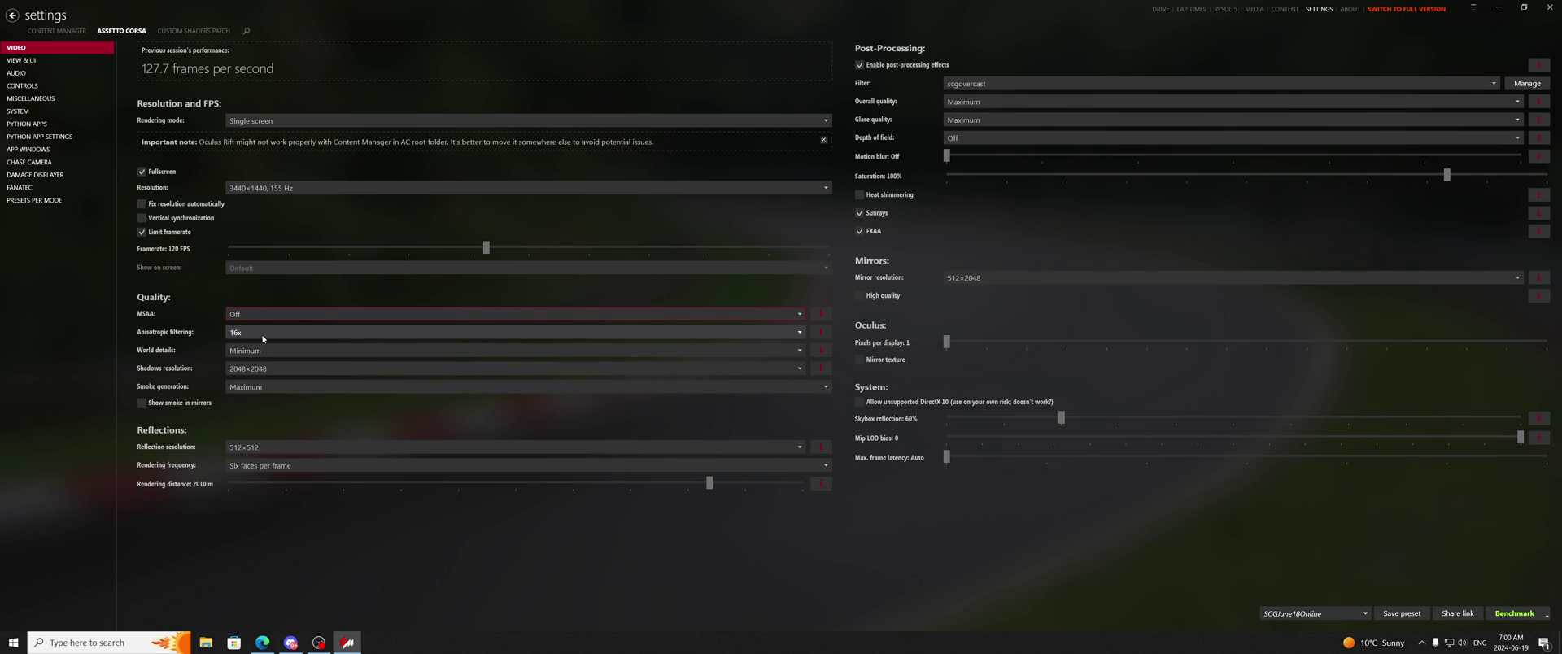
left_click(263, 338)
left_click(259, 396)
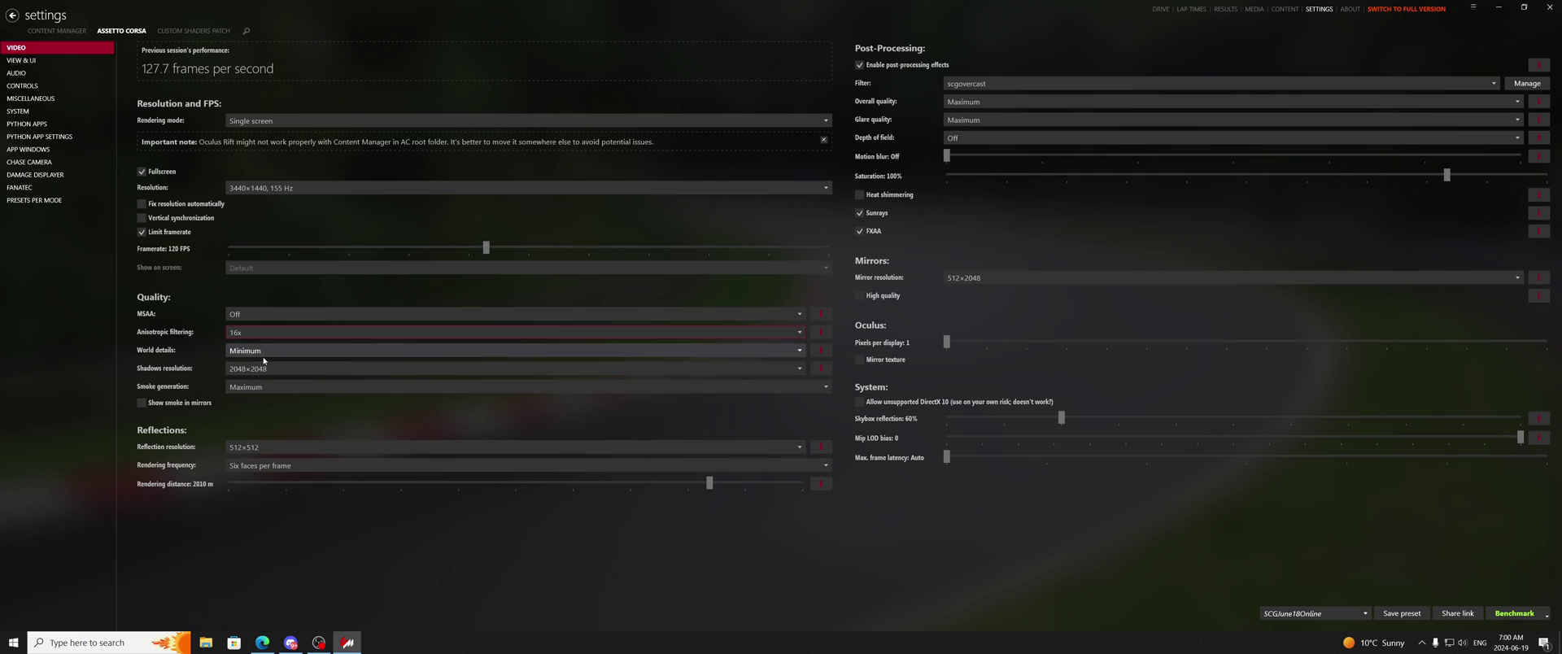
Set both the shadows resolution and smoke generation to Off.
left_click(264, 370)
left_click(265, 380)
left_click(267, 387)
left_click(269, 399)
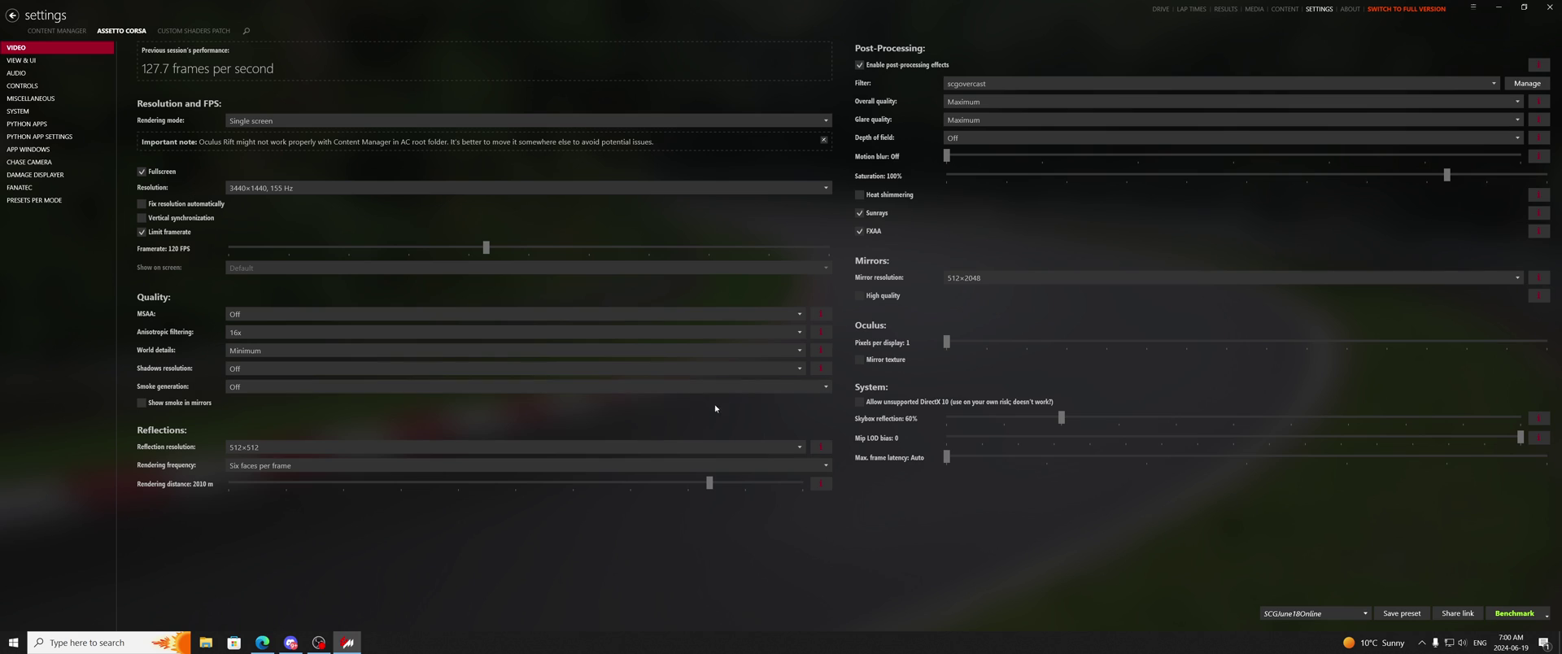
left_click(569, 368)
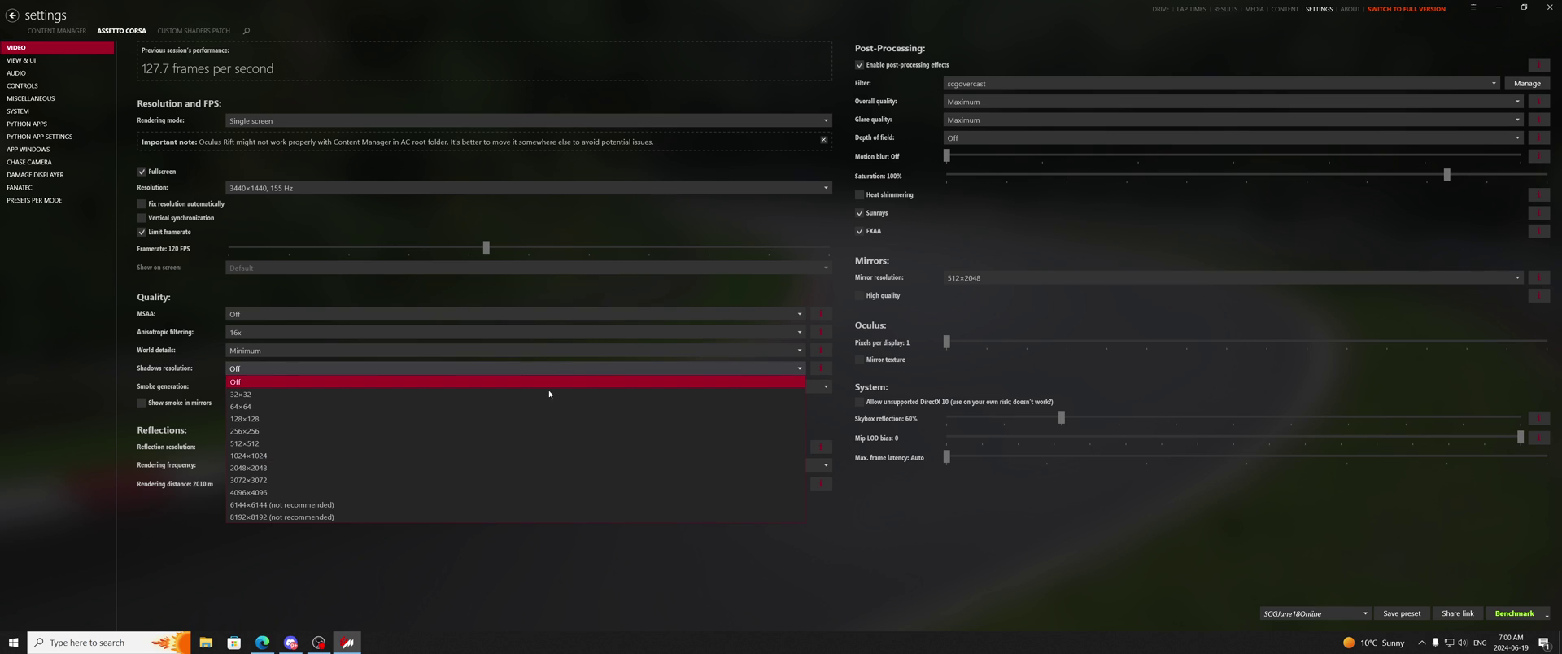
left_click(213, 422)
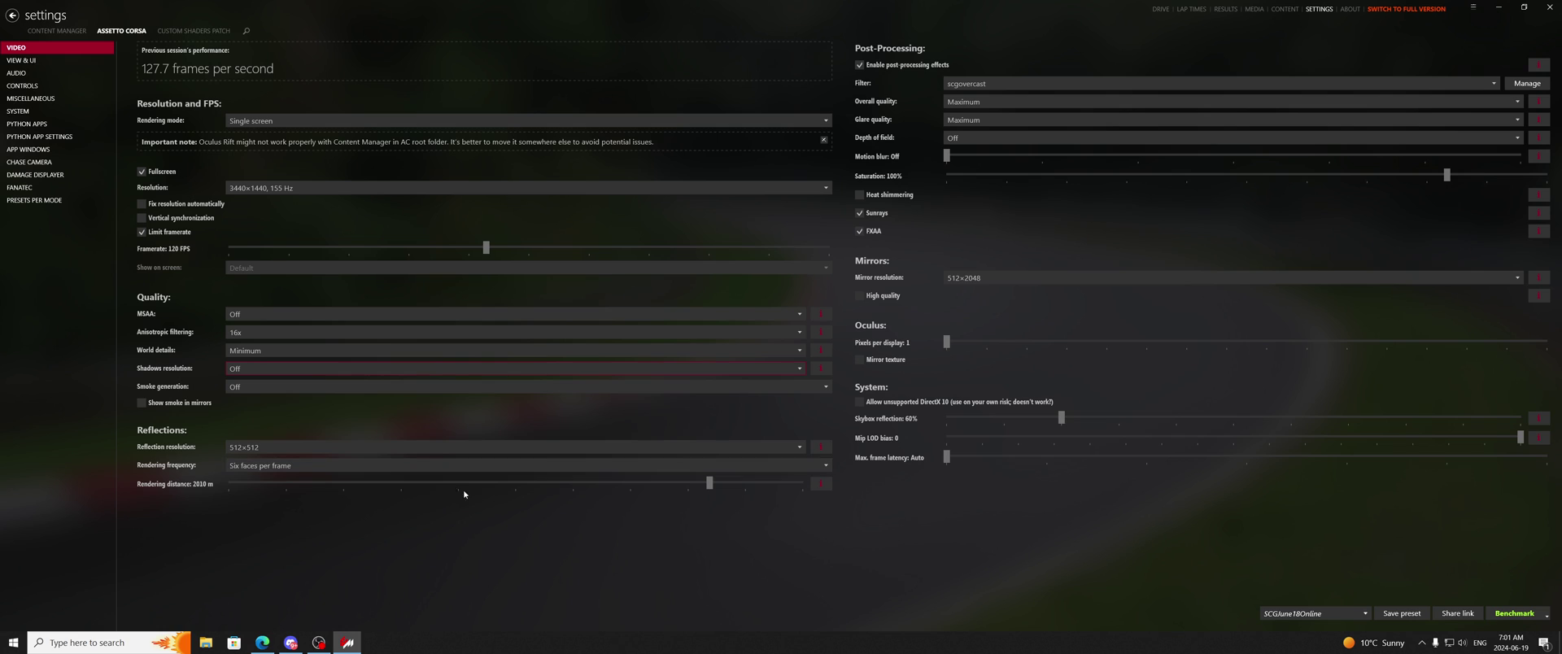
Examine the performance impact information for the current reflection resolution.
left_click(821, 484)
left_click(814, 449)
left_click(814, 446)
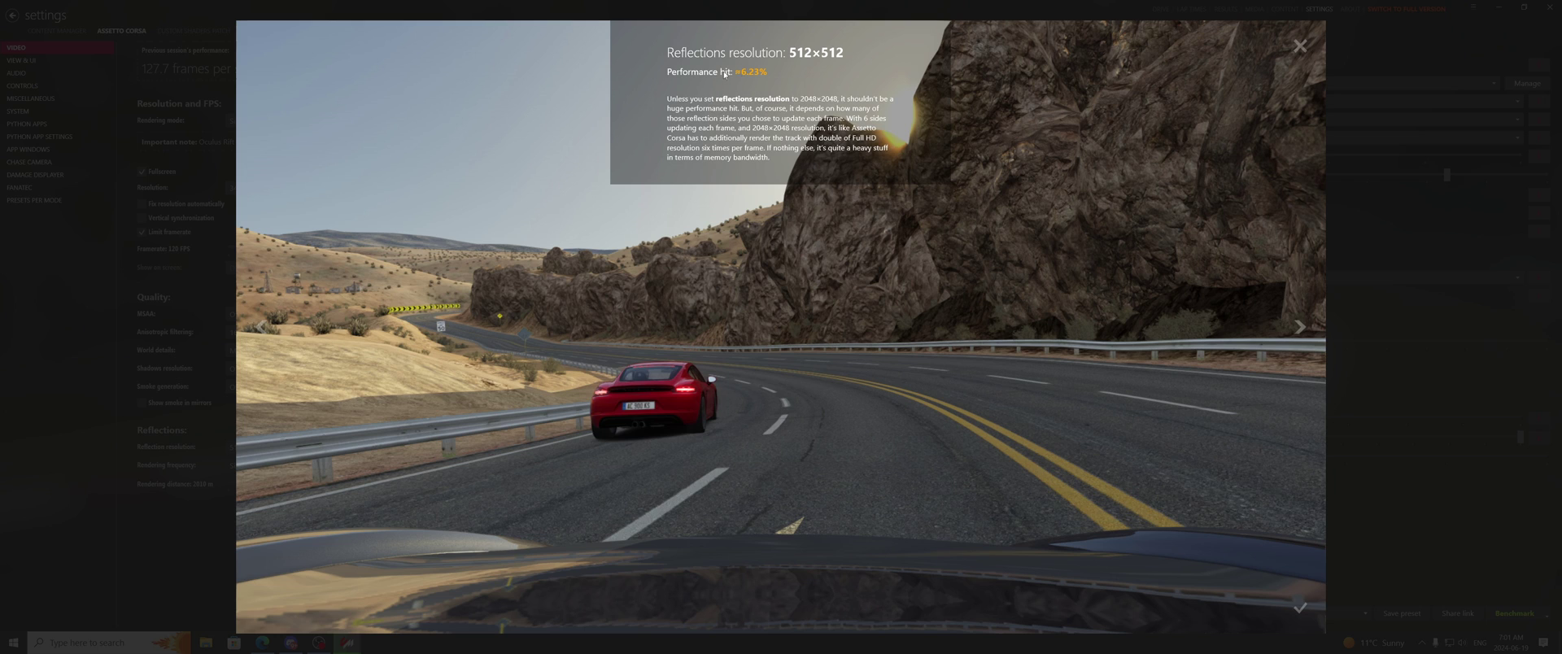
left_click(754, 166)
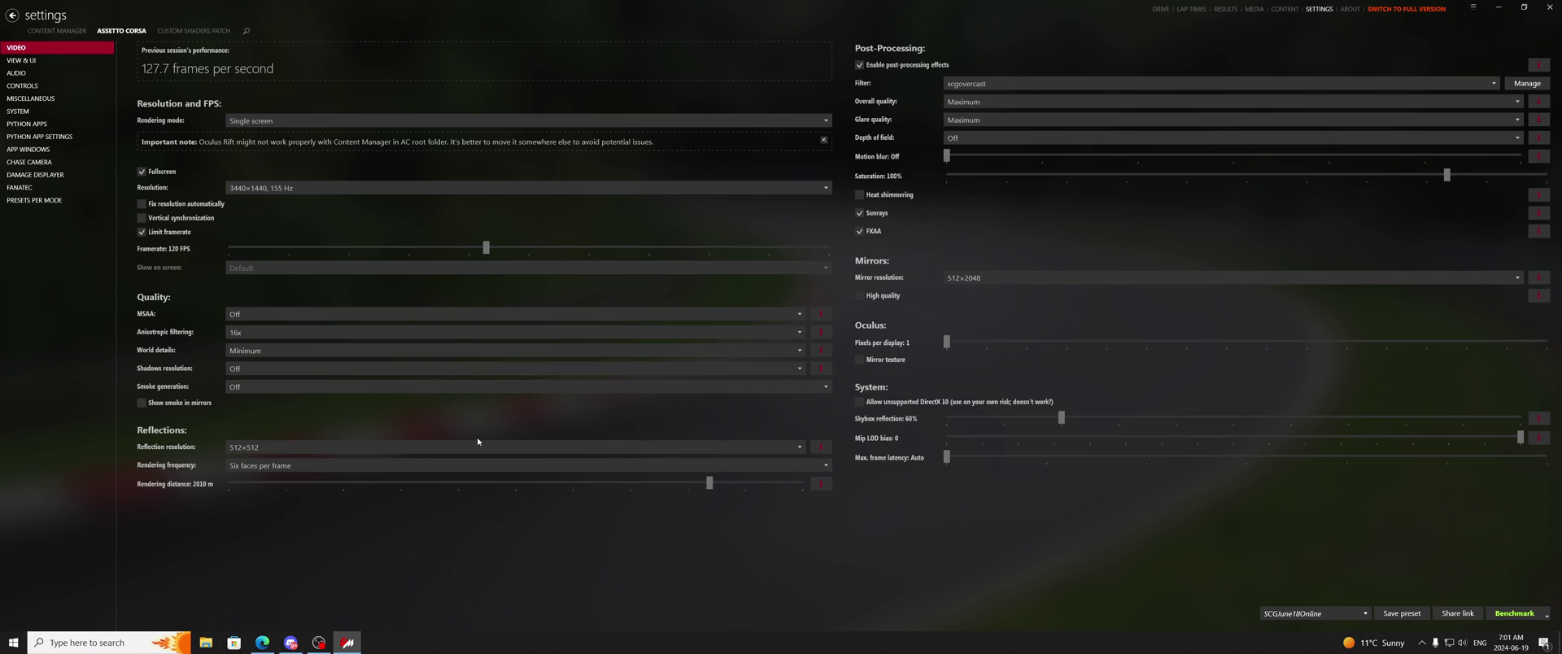
Check the performance impact of a 2048×2048 reflection resolution and restore it to 512×512.
left_click(366, 446)
left_click(363, 510)
left_click(817, 447)
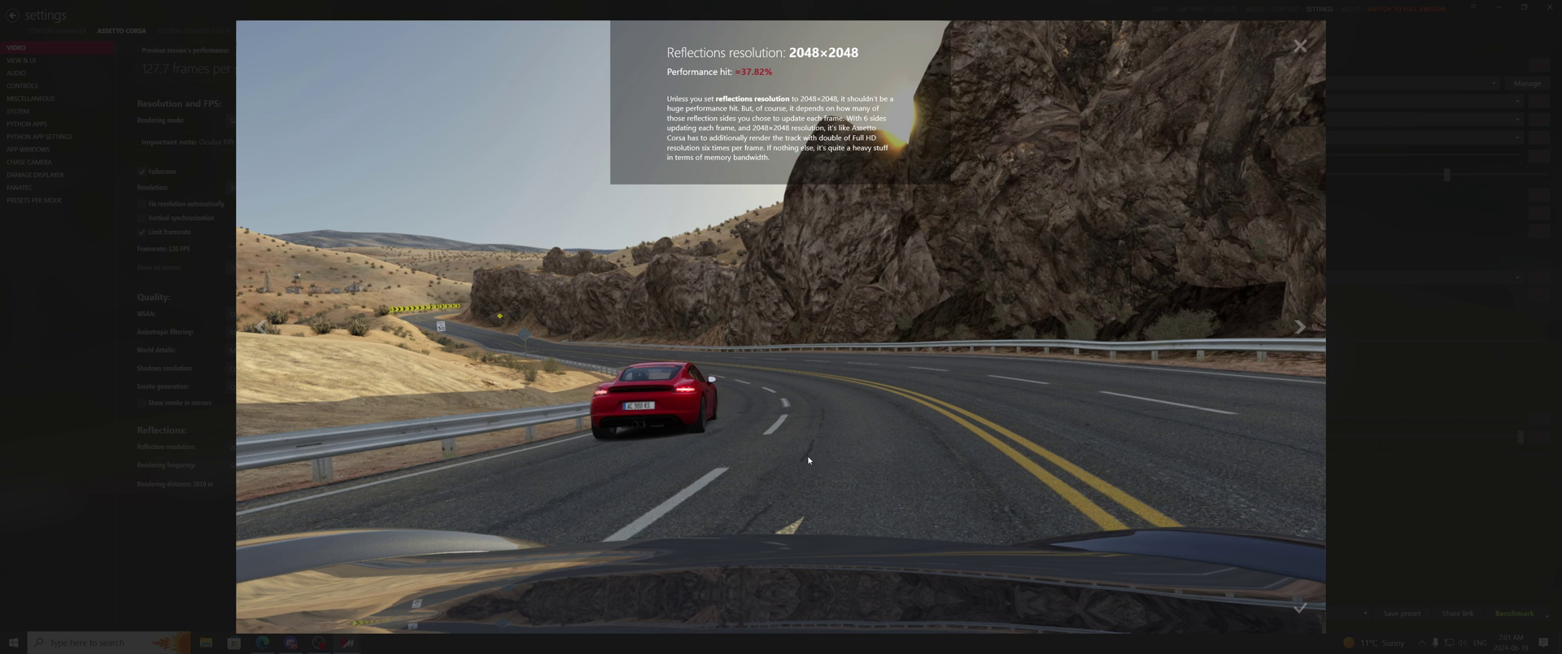
left_click(788, 271)
left_click(358, 446)
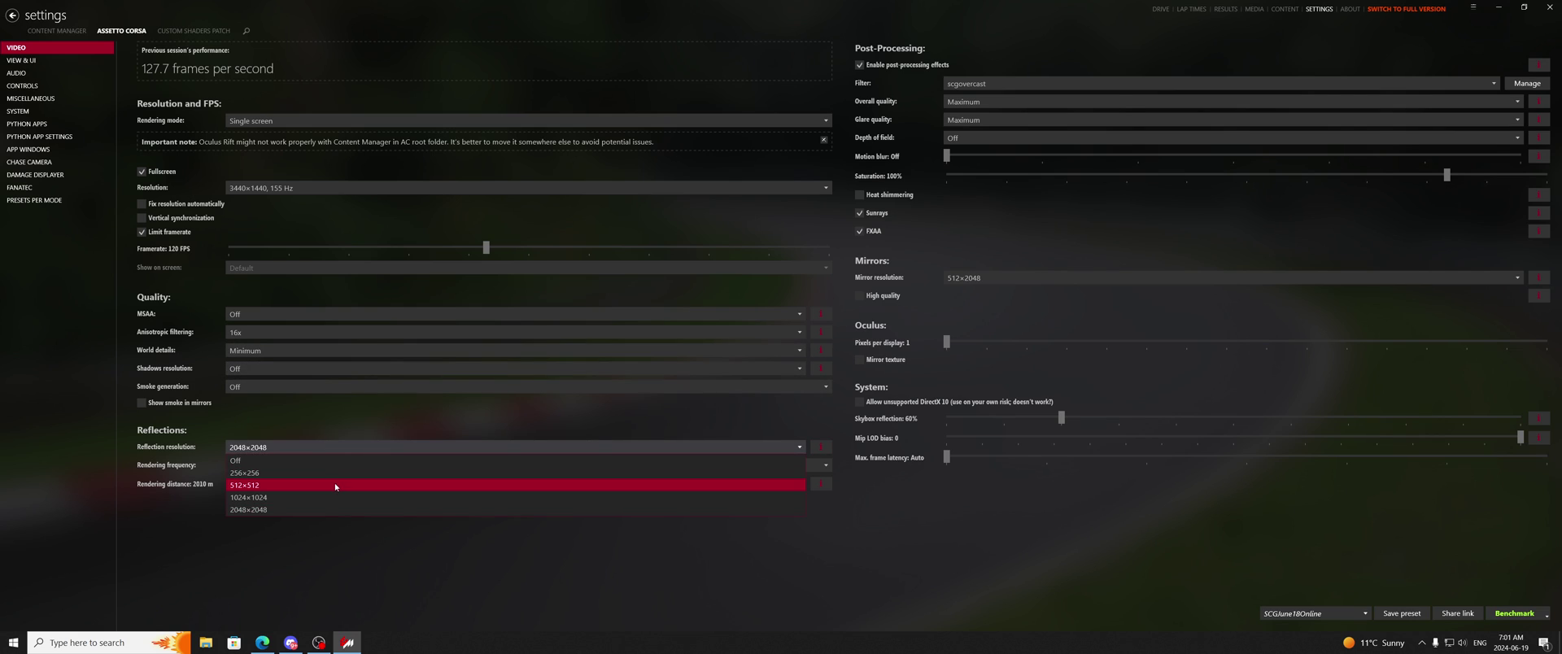
left_click(335, 485)
Try Two faces per frame as the reflection rendering frequency and change it to Static.
left_click(268, 465)
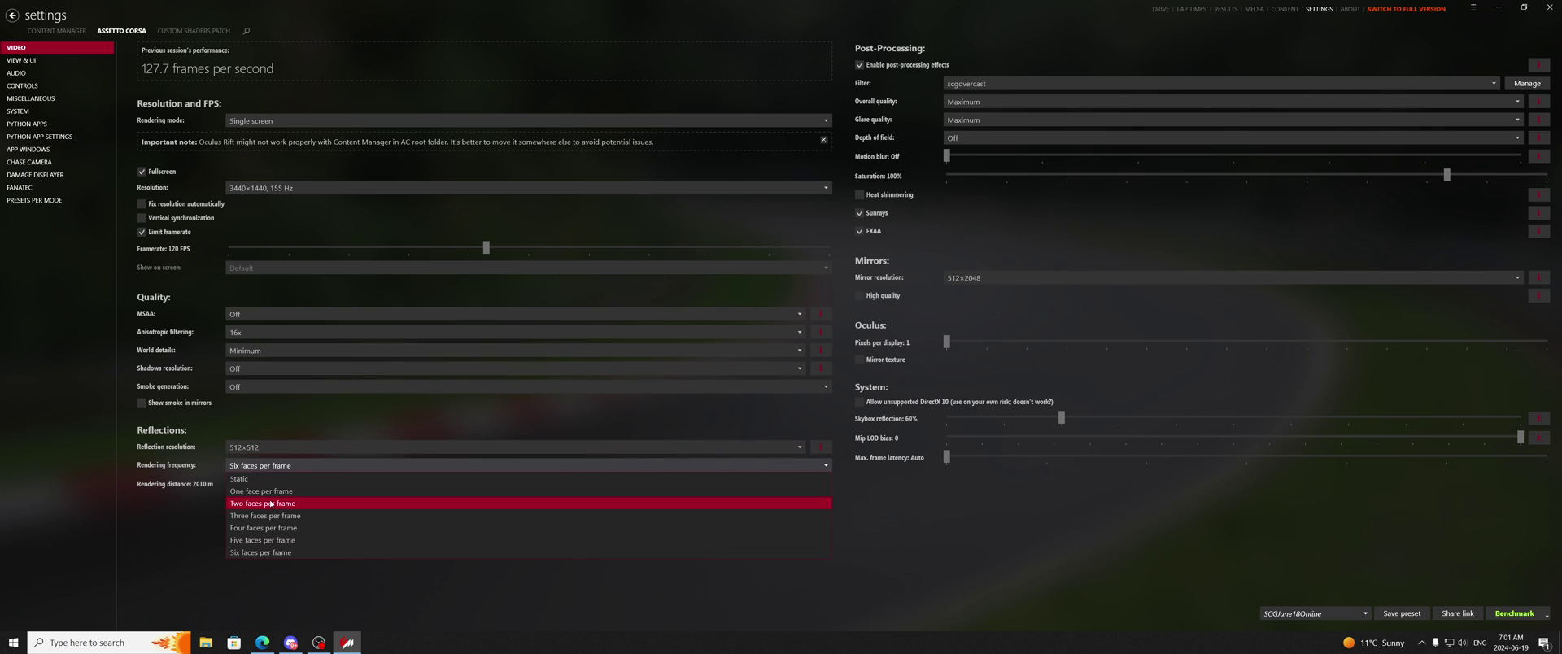
left_click(272, 504)
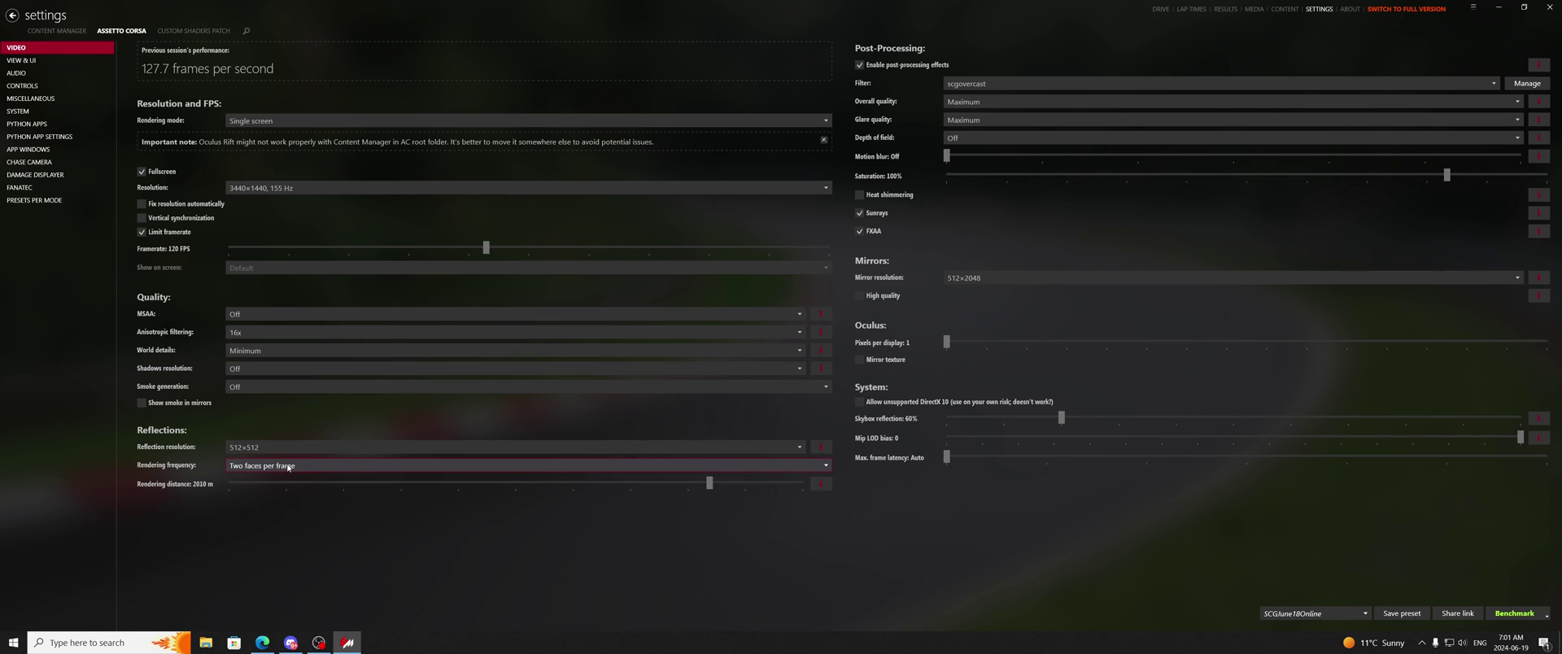
left_click(287, 468)
left_click(292, 430)
left_click(285, 465)
left_click(268, 478)
Set the reflection resolution to 256×256 and reduce the reflection rendering distance to about 510 m.
left_click(285, 447)
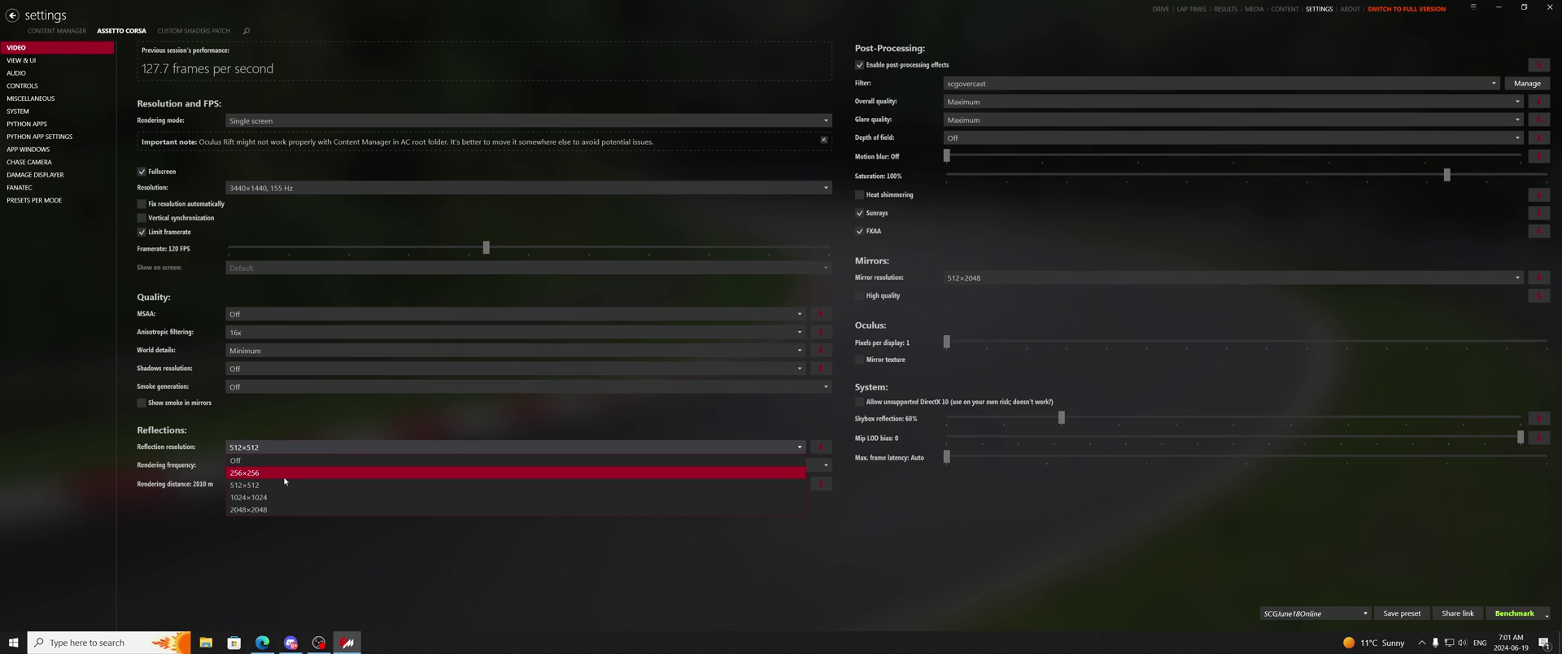
left_click(285, 461)
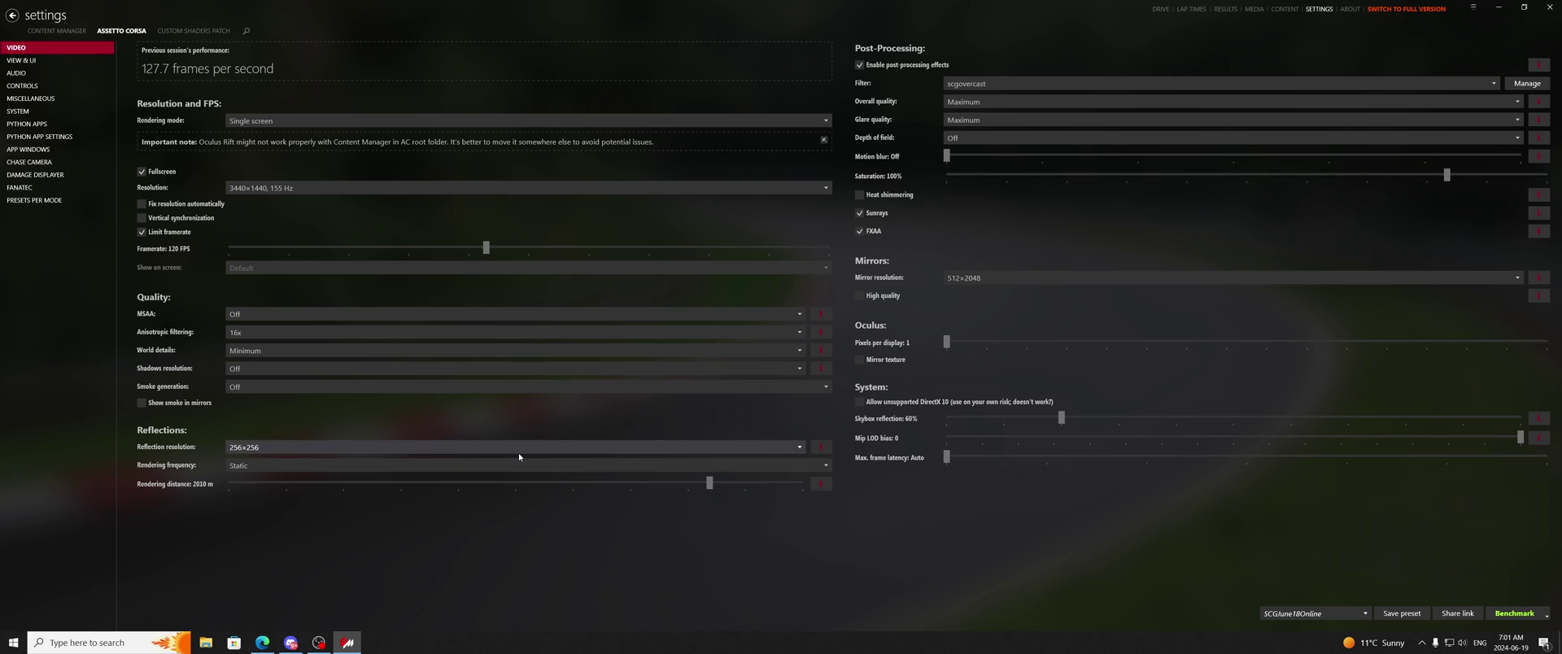
left_click_drag(710, 483, 353, 488)
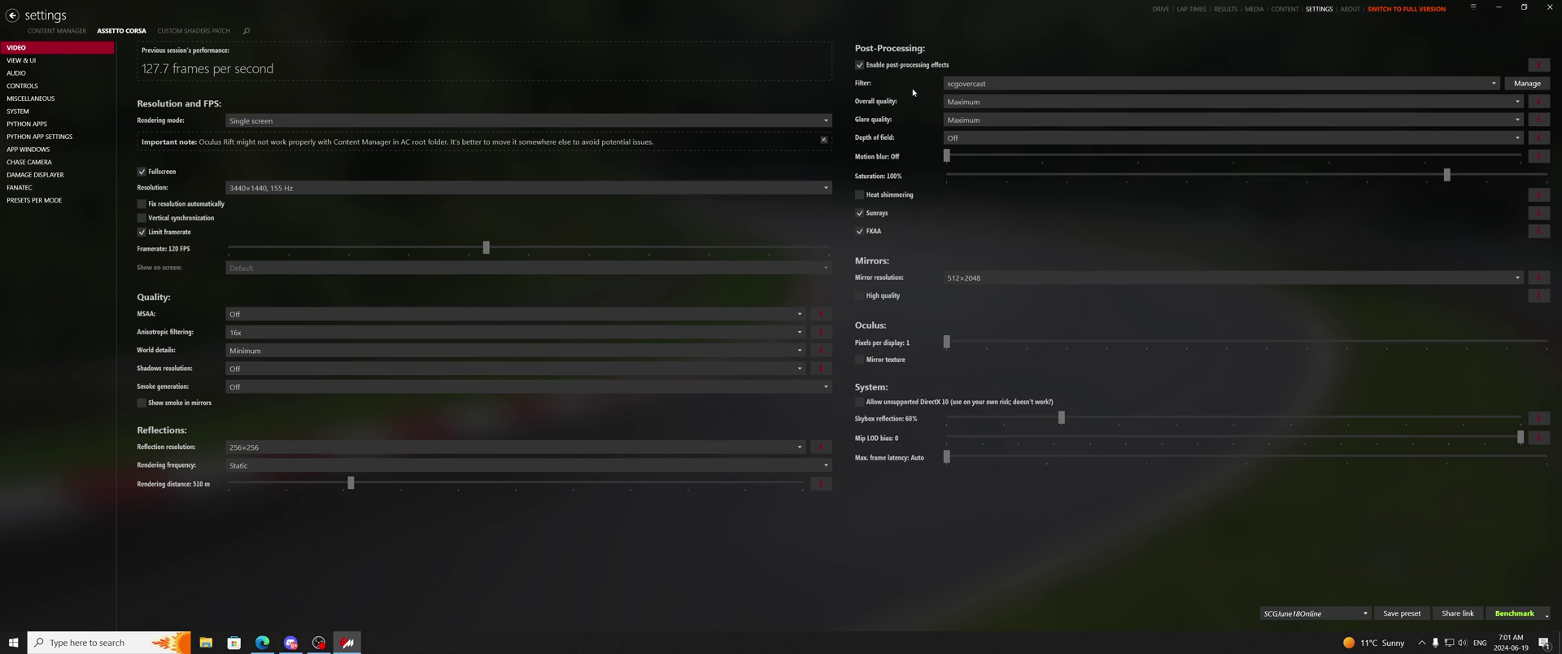
Examine the available overall quality and glare quality levels for post-processing, choosing Maximum for glare quality.
left_click(951, 101)
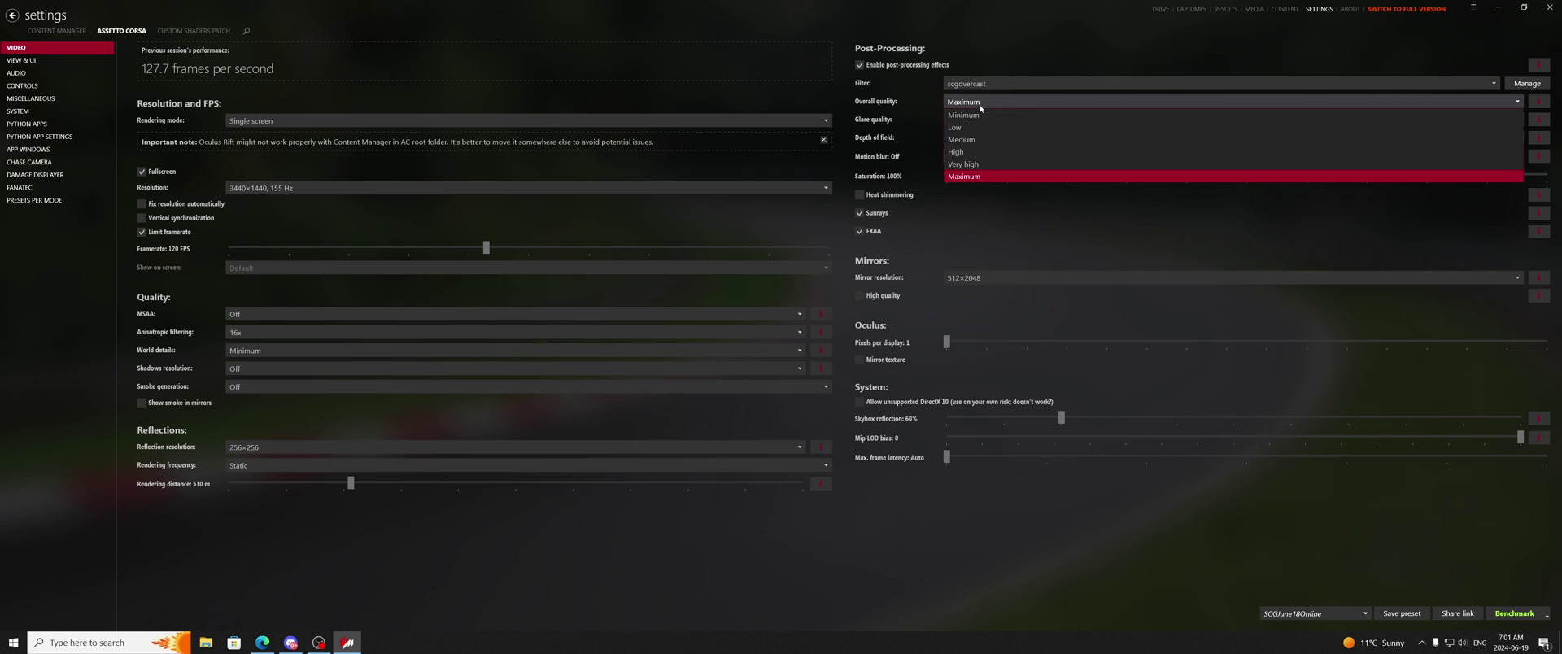
left_click(952, 112)
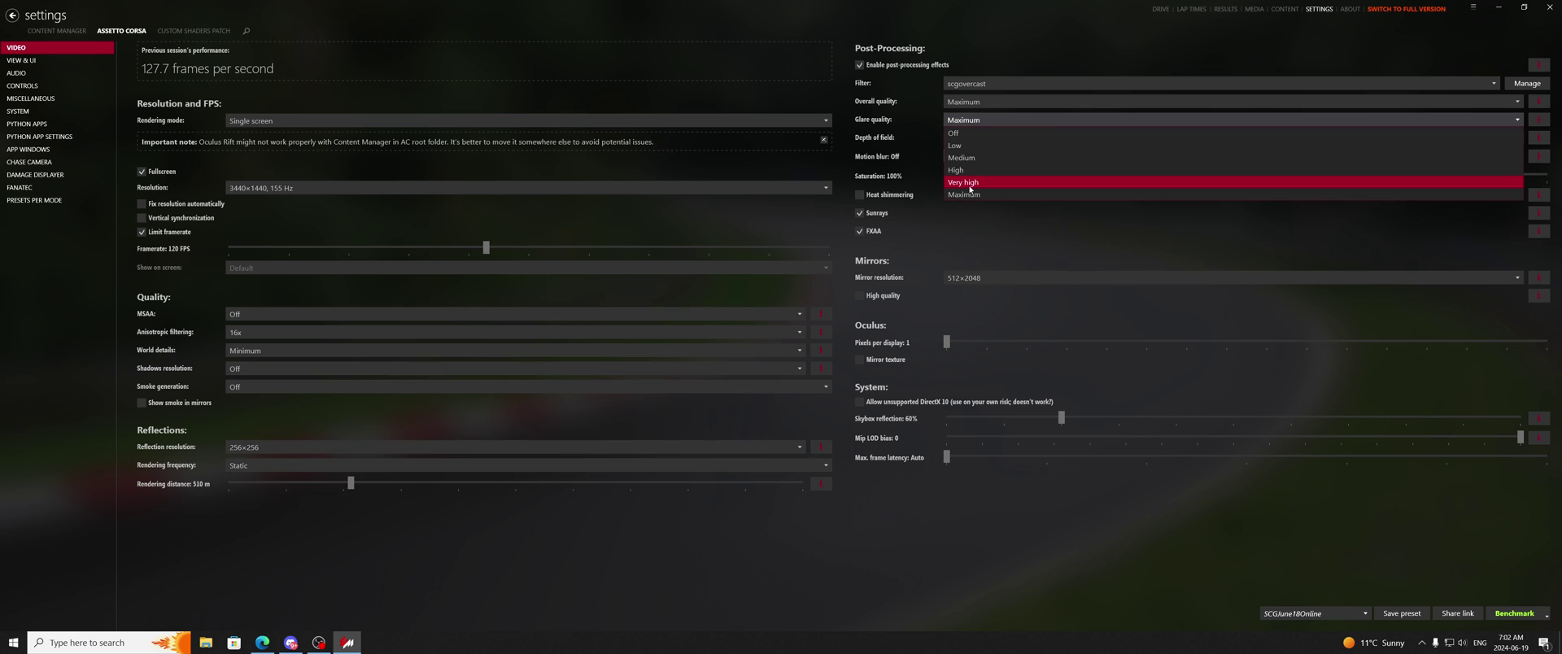
left_click(984, 196)
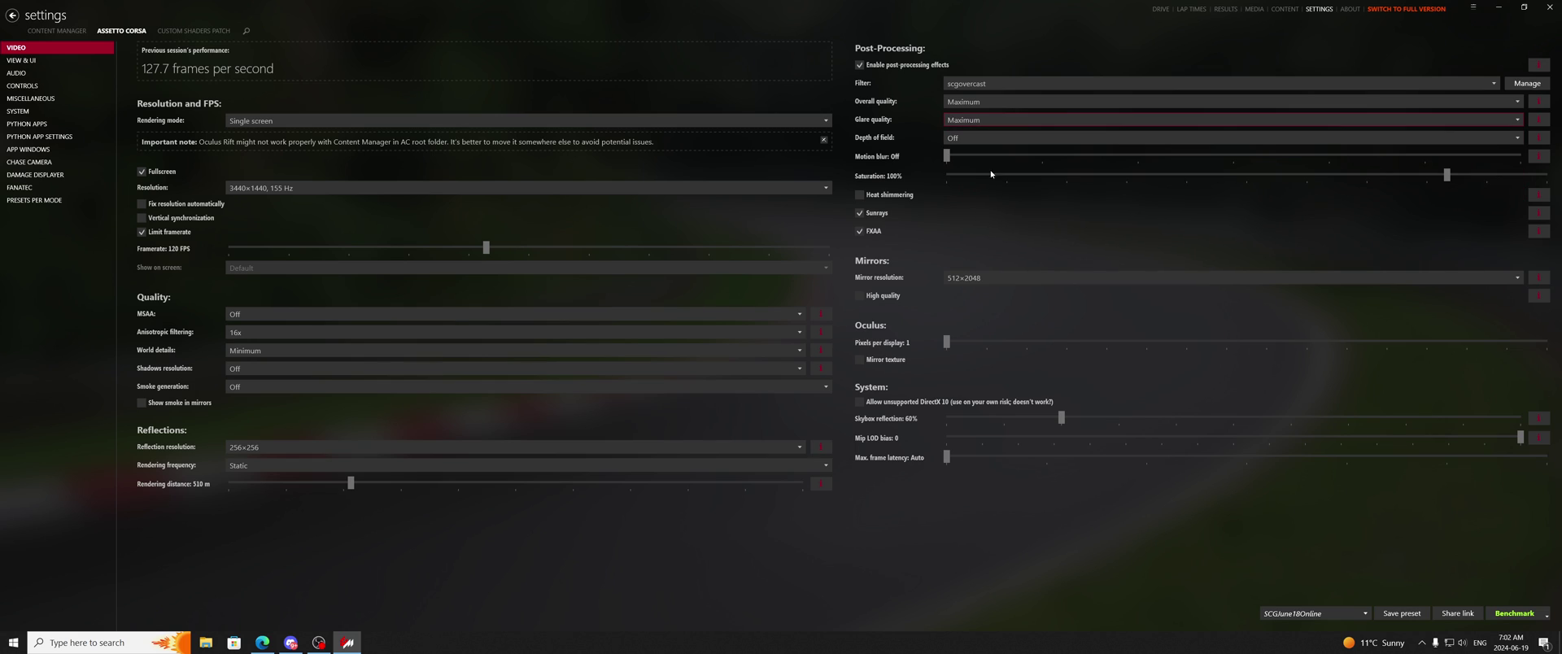
left_click(988, 120)
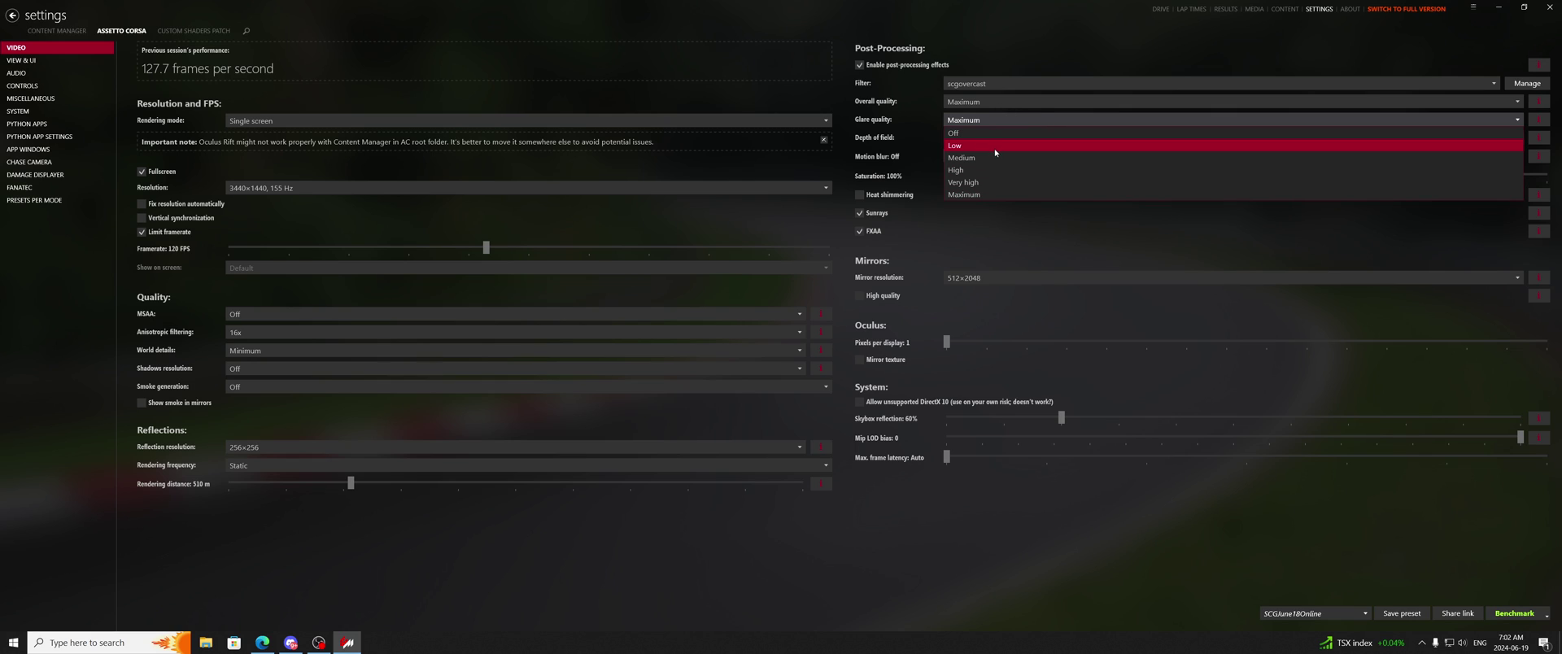
left_click(975, 194)
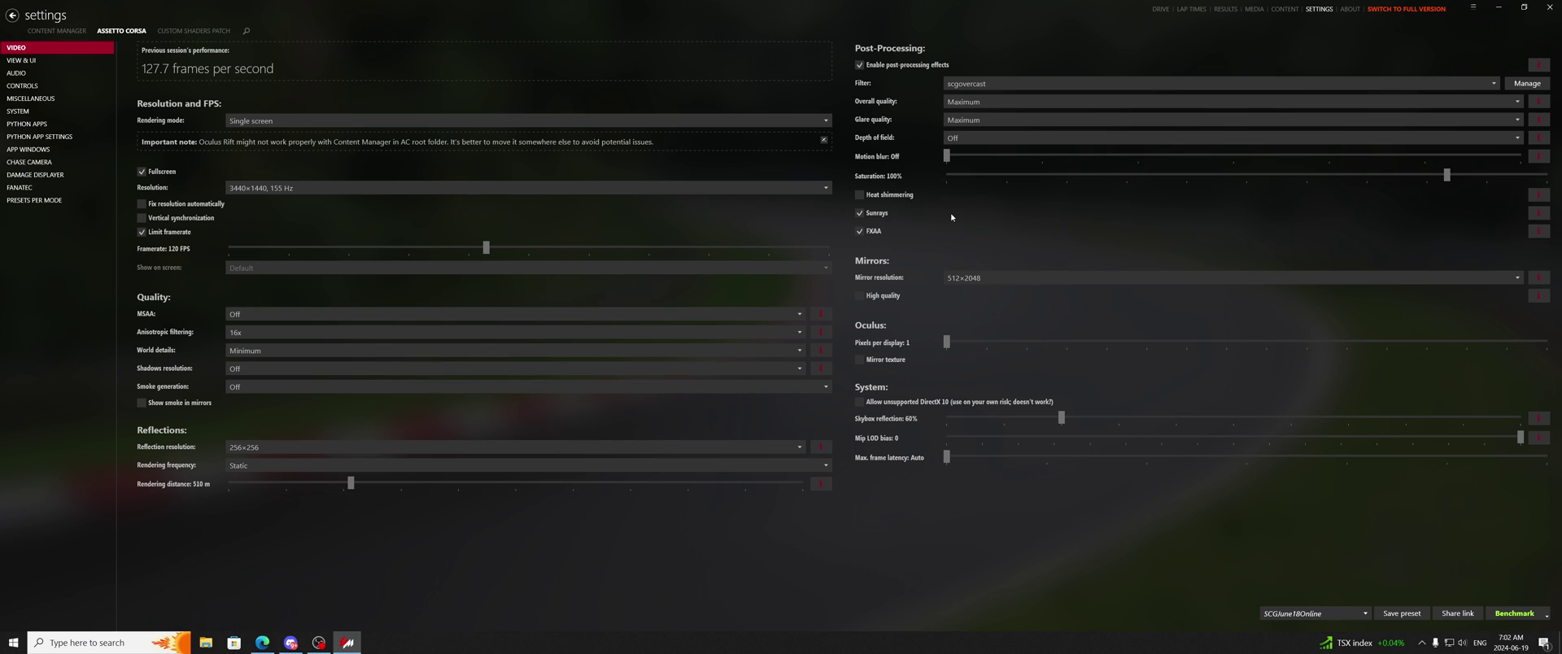
Set the mirror resolution to 64×256 and try adjusting the mip LOD bias.
left_click(959, 278)
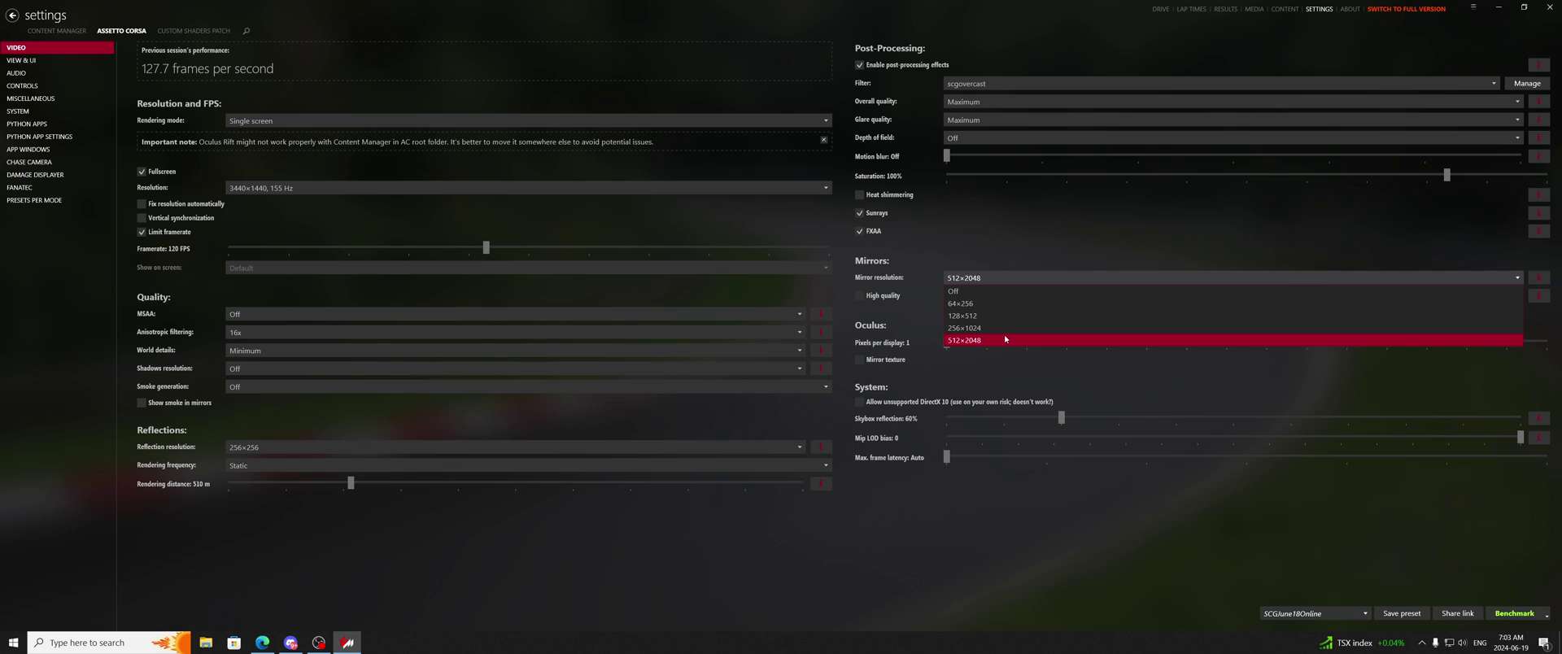
left_click(993, 241)
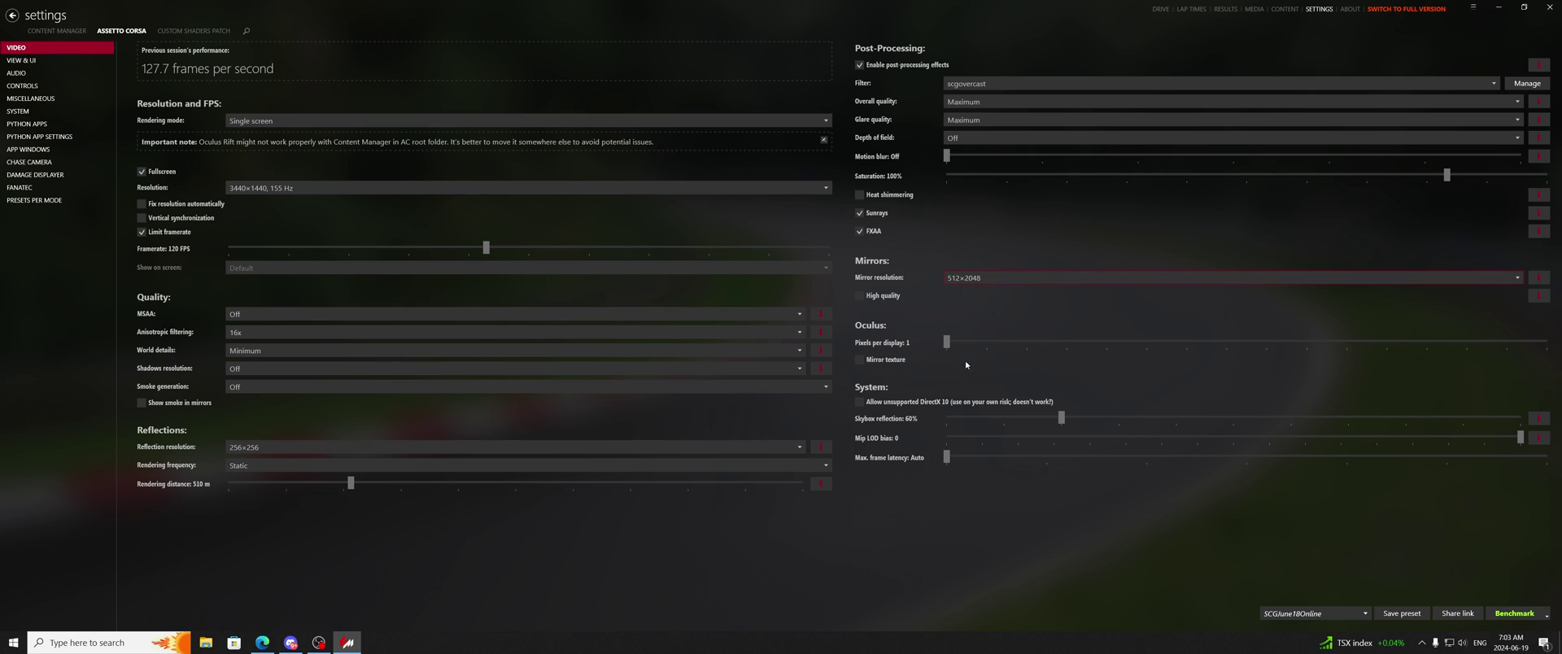
left_click(976, 277)
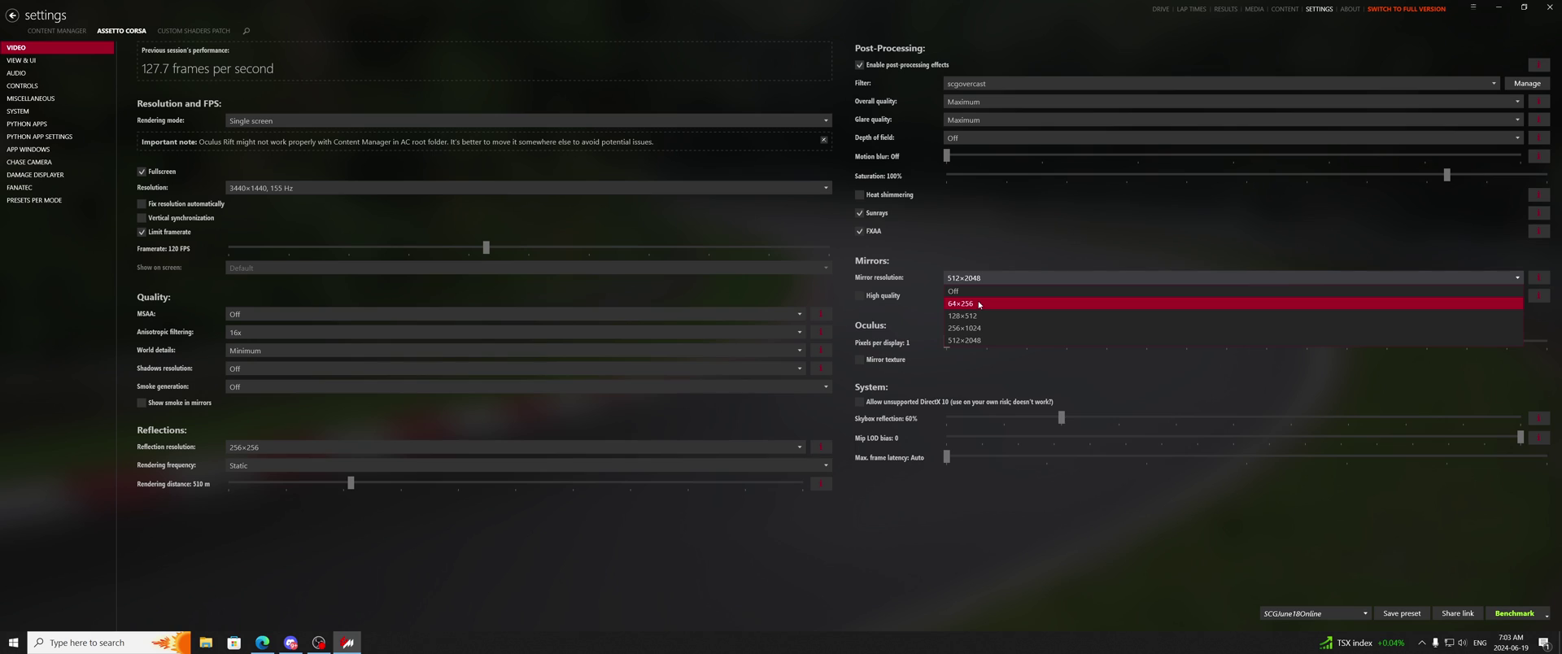
left_click(978, 304)
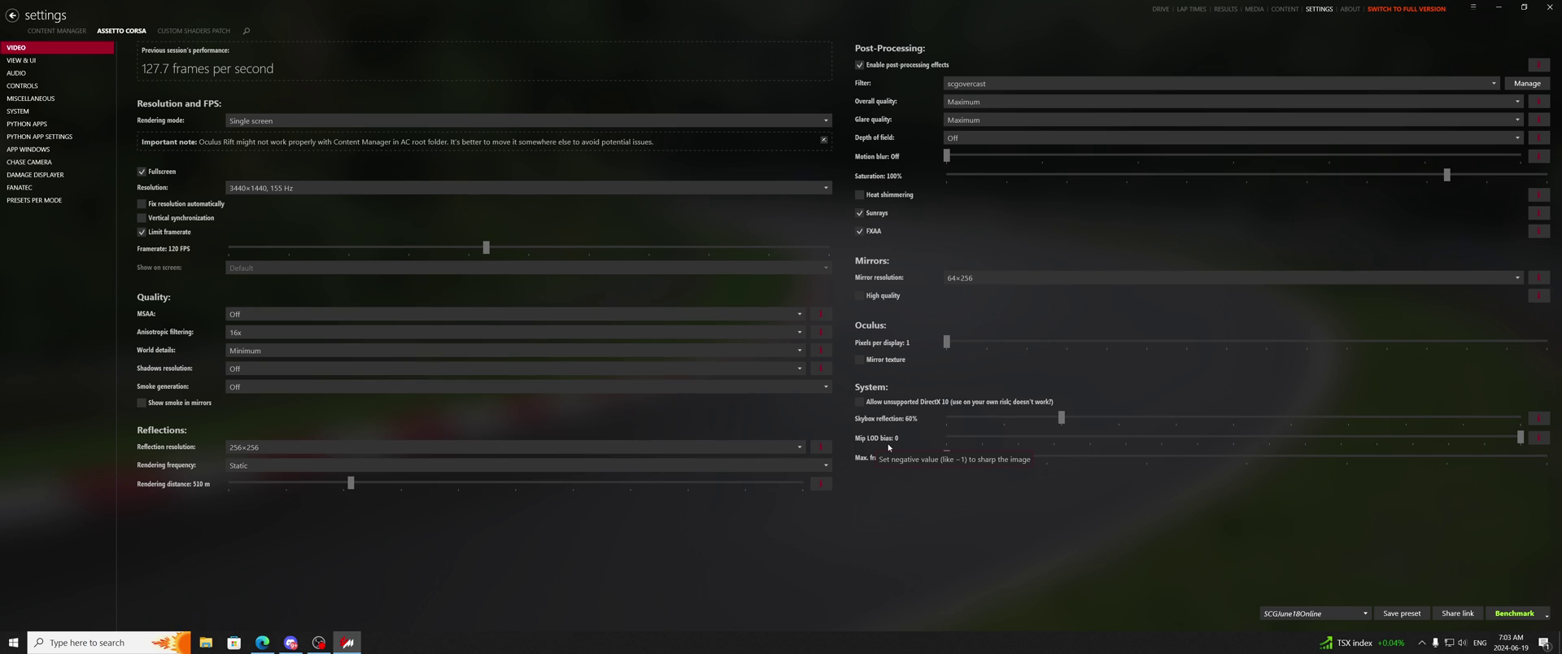
left_click_drag(1513, 447, 1508, 424)
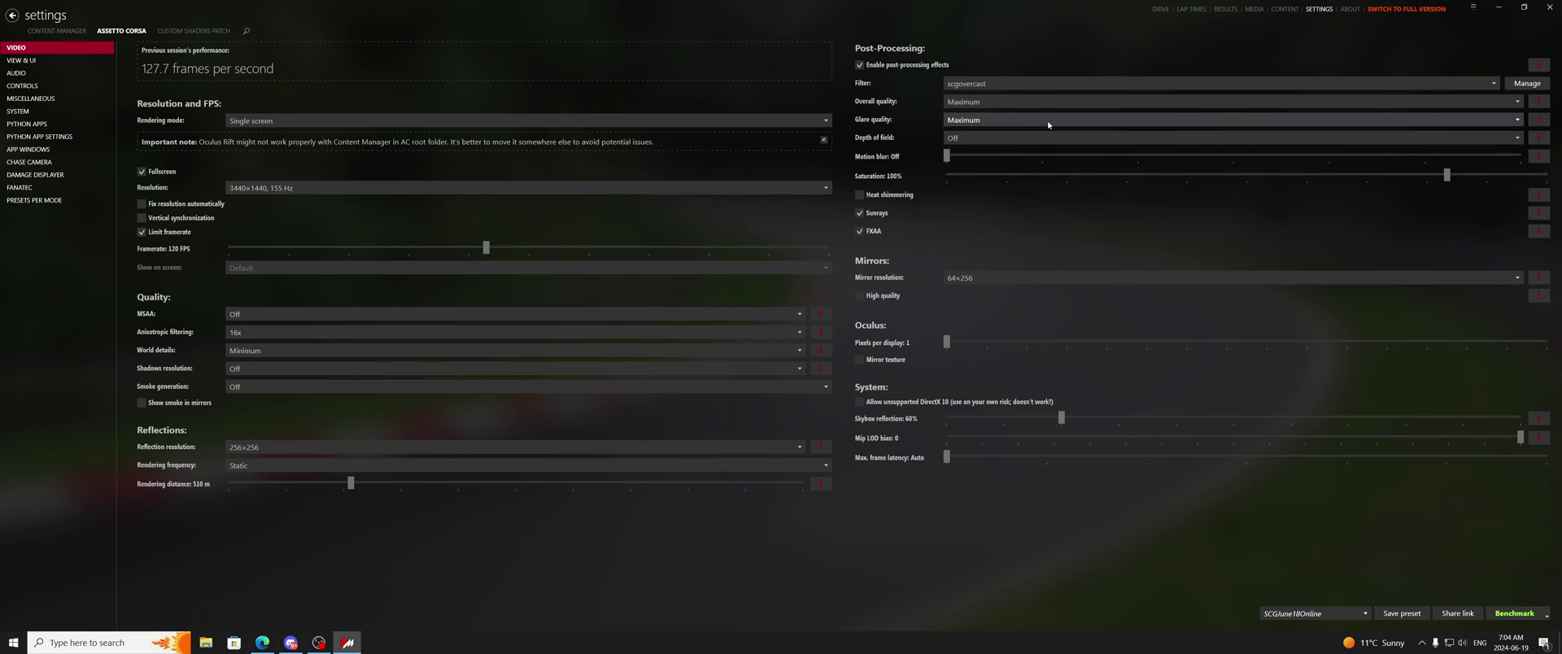
Set the post-processing overall quality to Medium and disable sunrays and FXAA.
left_click(1030, 96)
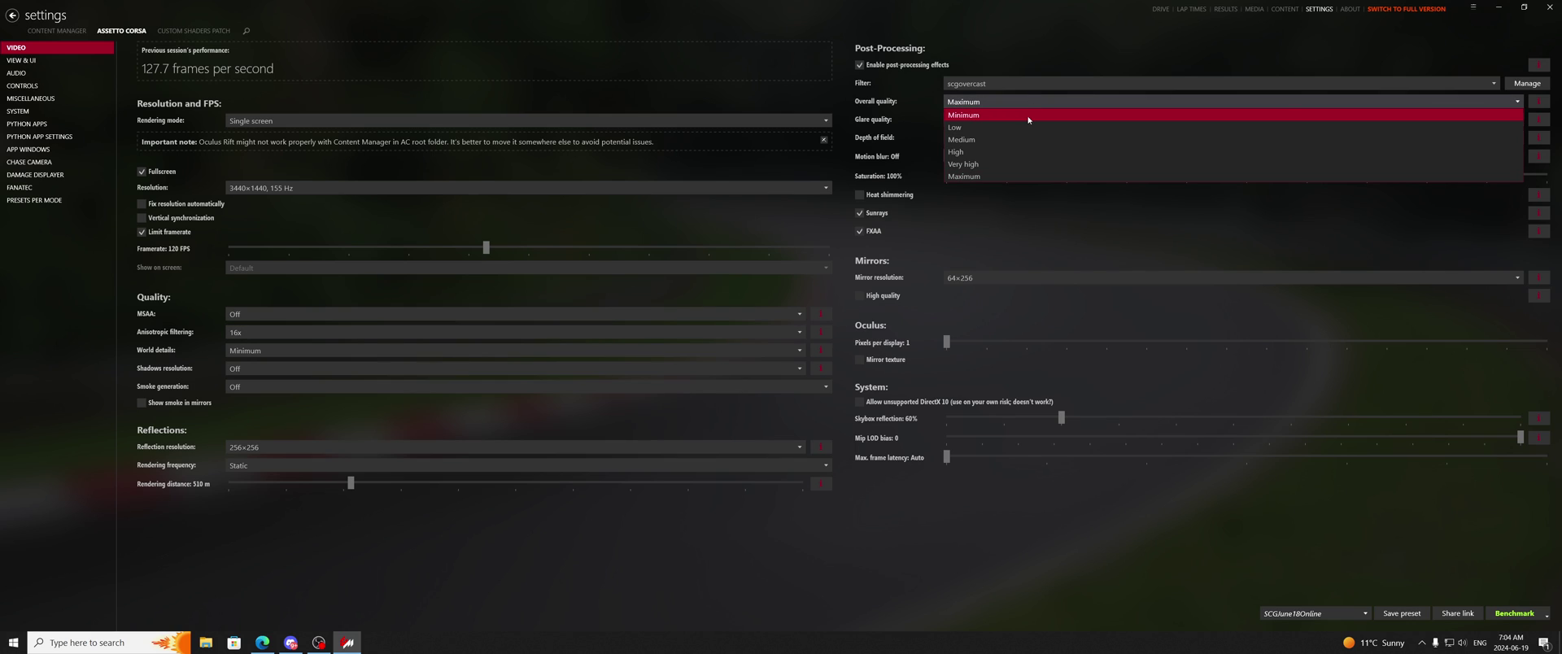
left_click(1028, 138)
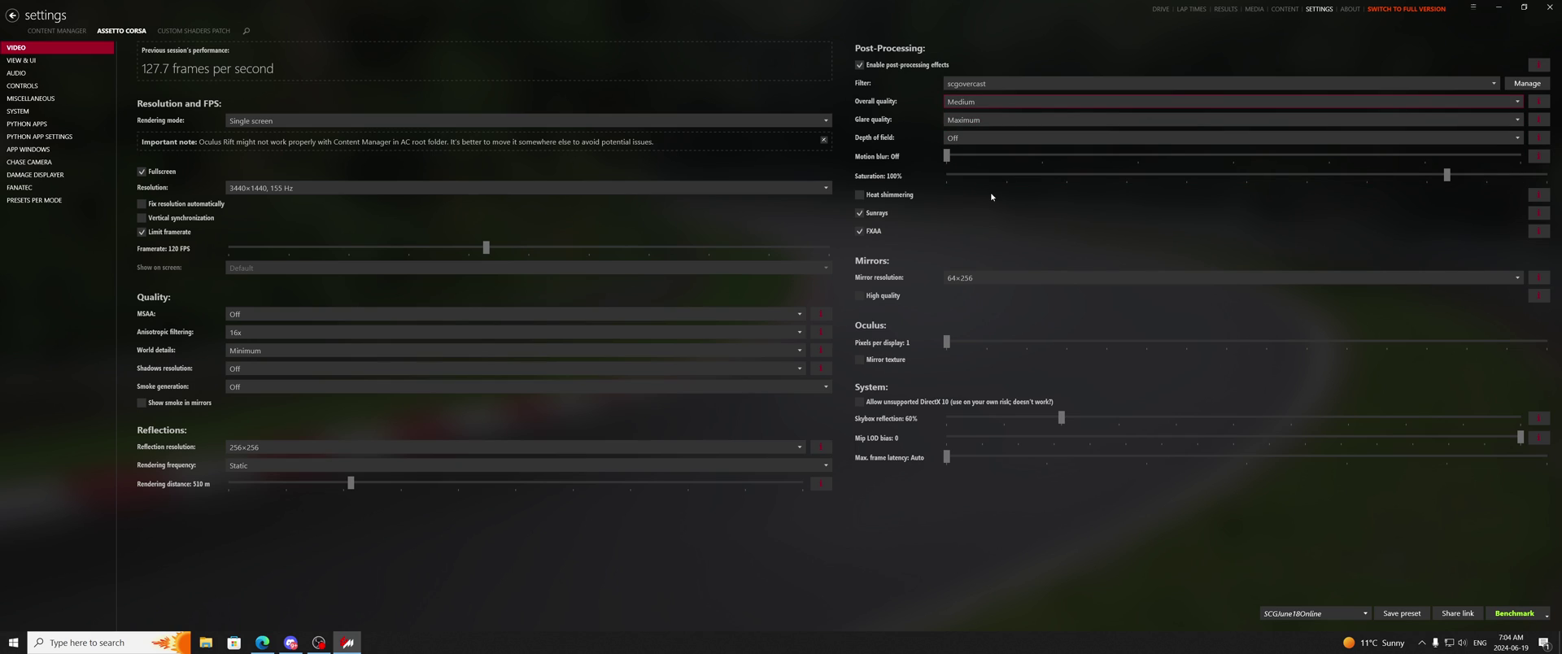
left_click(876, 213)
left_click(873, 232)
Set MSAA to 2x and save the video settings as a new preset named lowspec2024.
left_click(427, 314)
left_click(408, 340)
left_click(1398, 612)
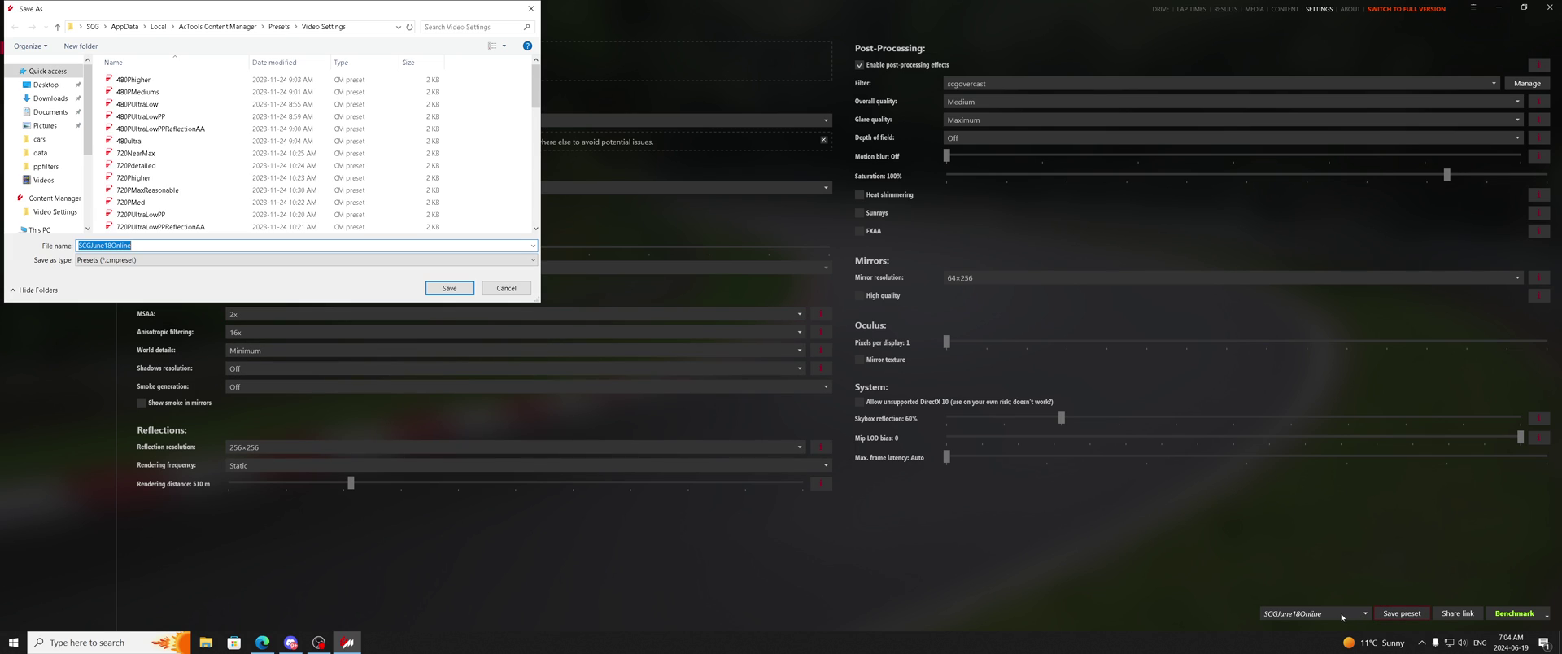
type("lowspec2024")
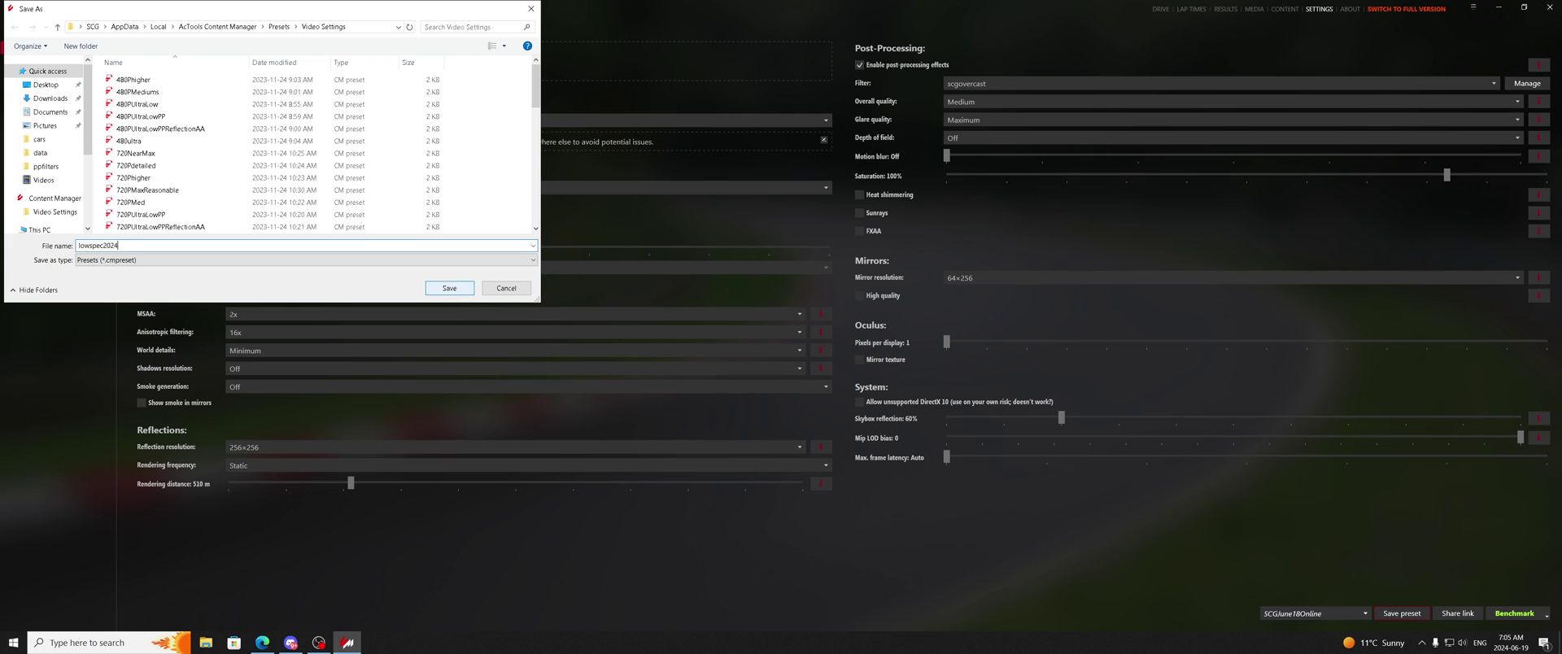
left_click(452, 291)
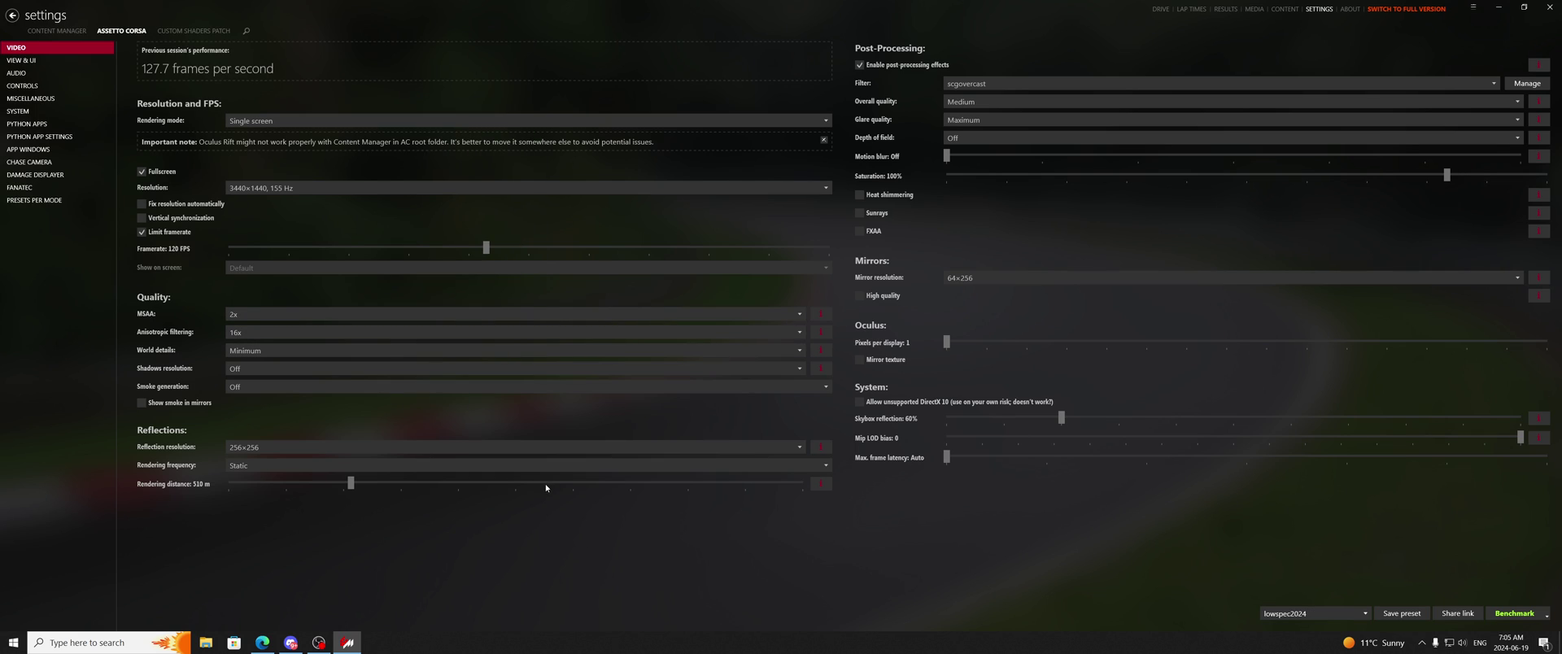
left_click(214, 33)
left_click(114, 31)
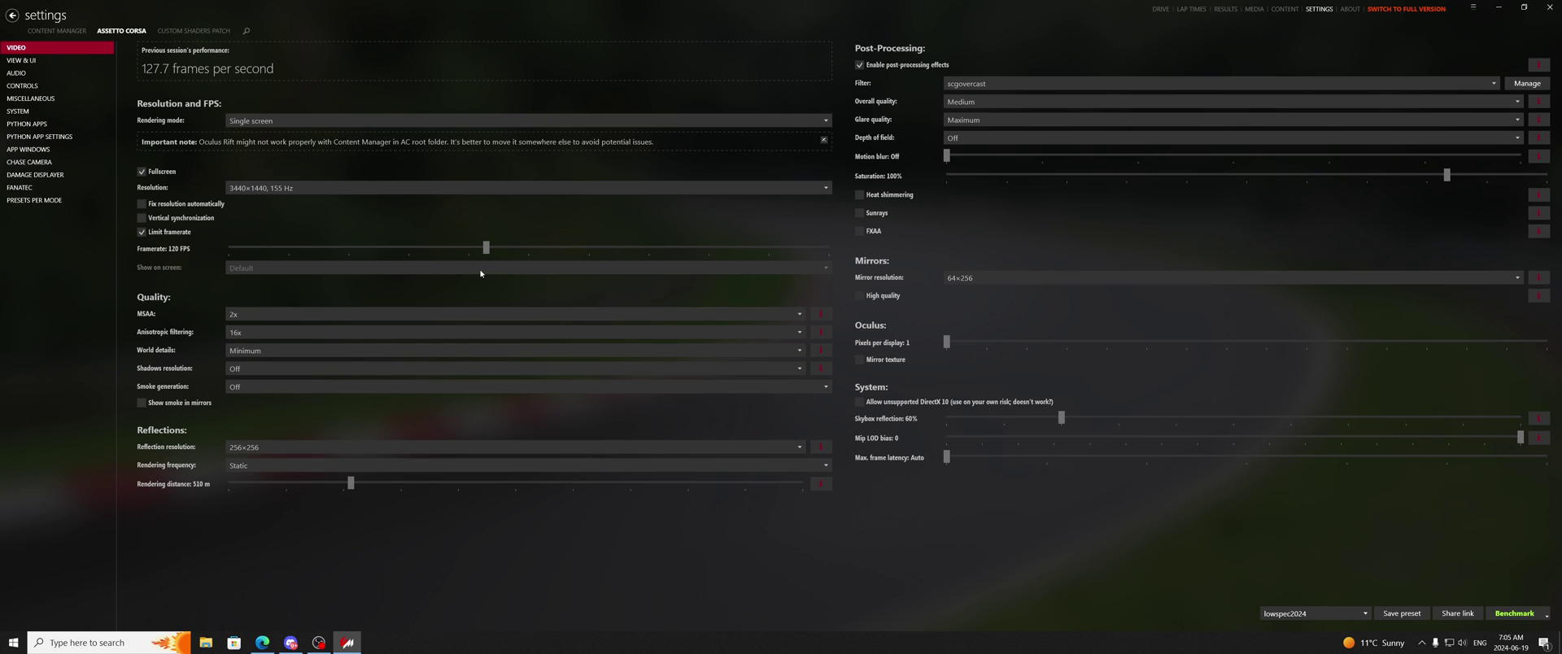